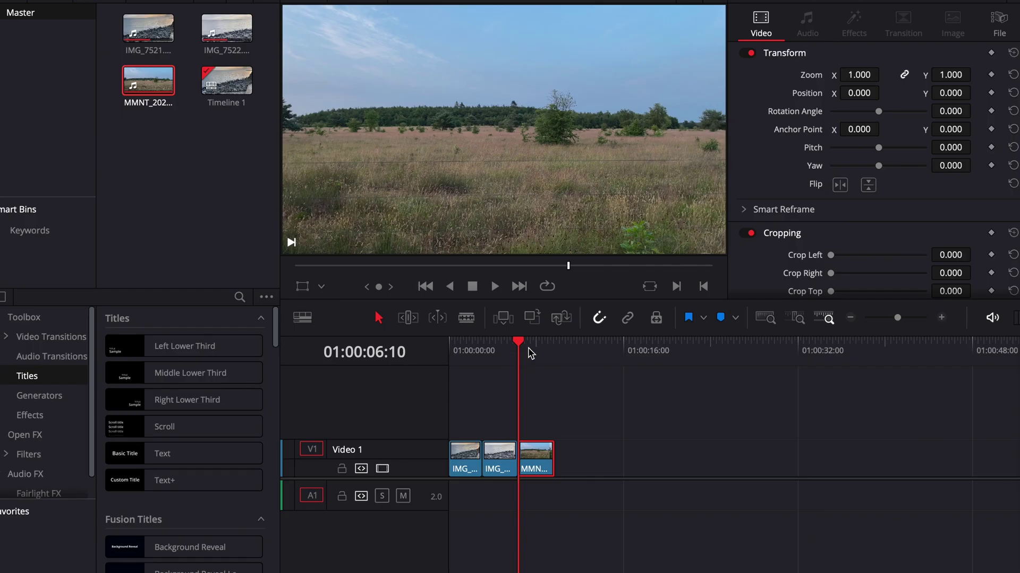
Step: On the Color page, add two serial nodes after the first clip's initial node
{"action": "left_click_drag", "start_coordinate": [532, 353], "coordinate": [467, 350]}
{"action": "key", "text": "shift+6"}
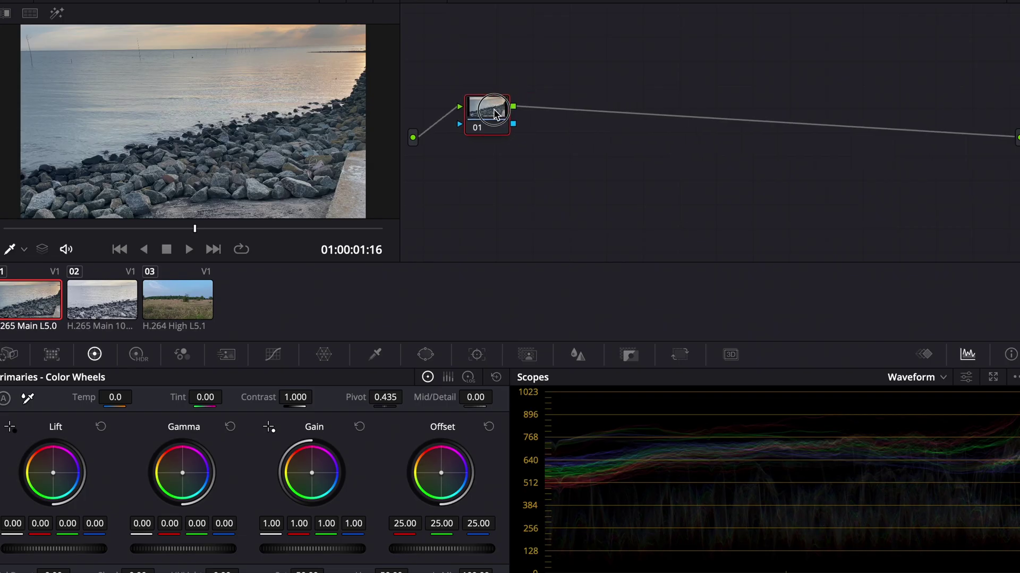
{"action": "key", "text": "alt+s"}
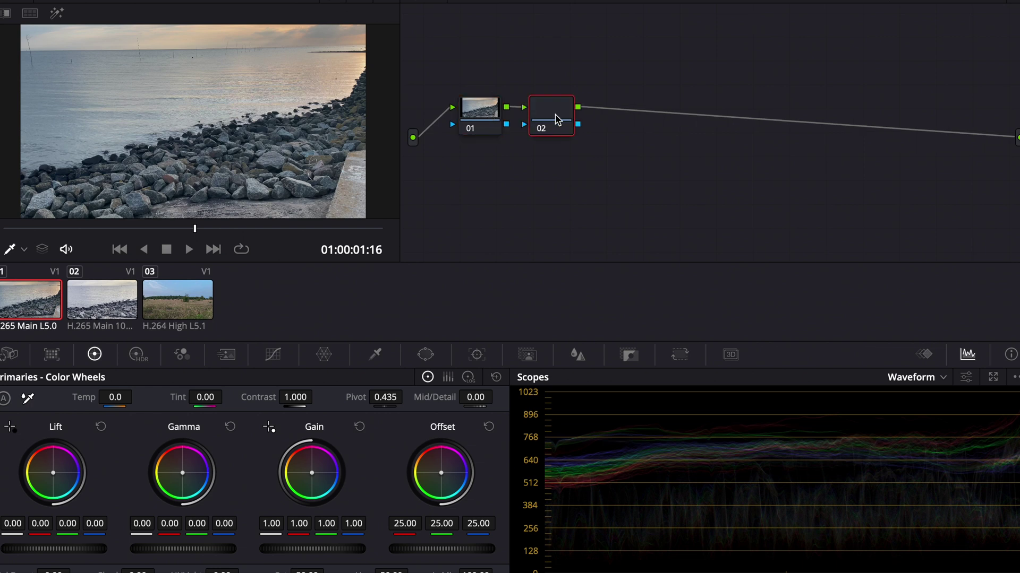
{"action": "key", "text": "alt+s"}
{"action": "left_click", "coordinate": [496, 127]}
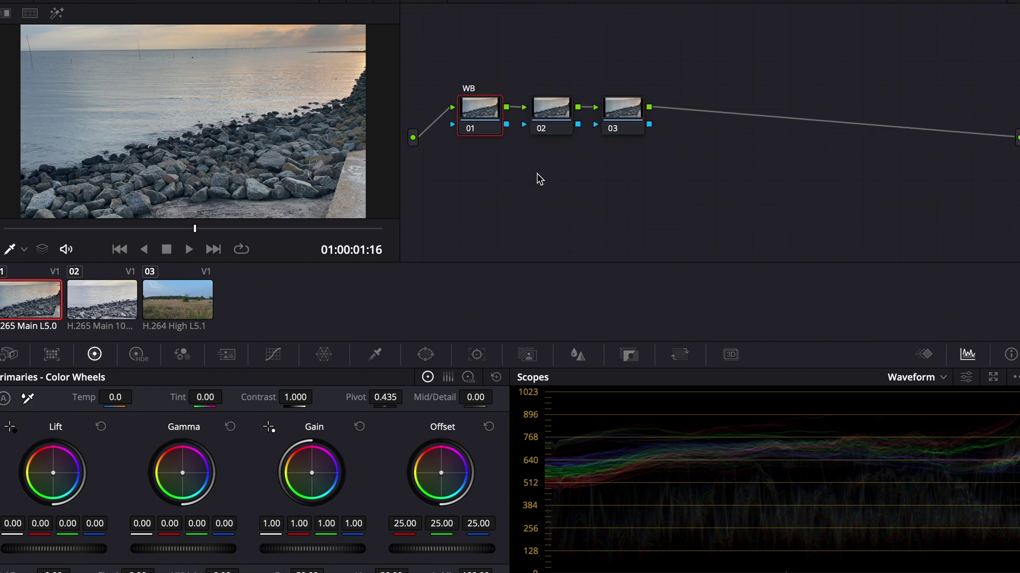
Step: Label node 02 CONTRAST and node 03 EXPOSURE
{"action": "right_click", "coordinate": [542, 122]}
{"action": "left_click", "coordinate": [568, 150]}
{"action": "type", "text": "CONTRAST"}
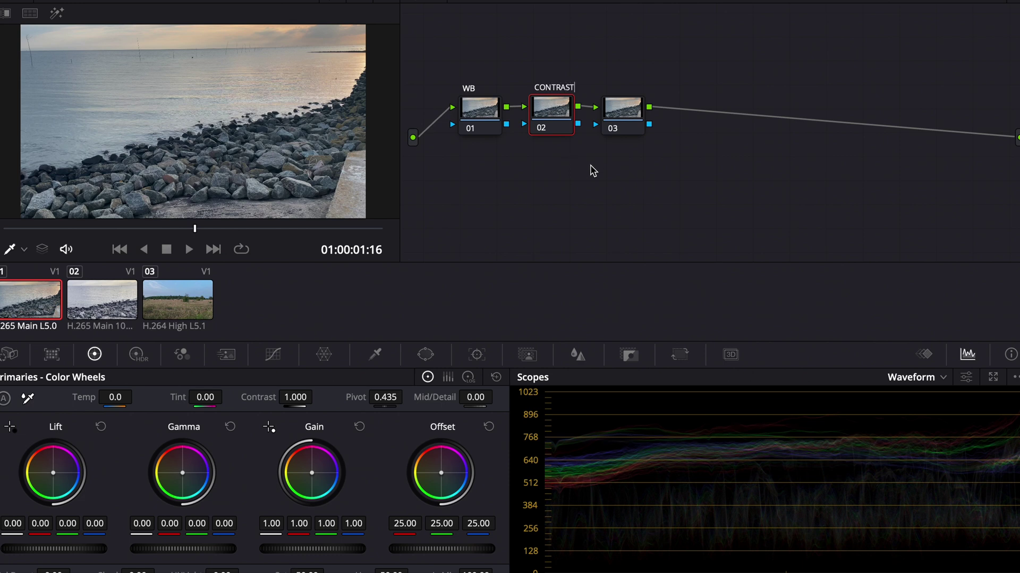
{"action": "key", "text": "Return"}
{"action": "right_click", "coordinate": [637, 128]}
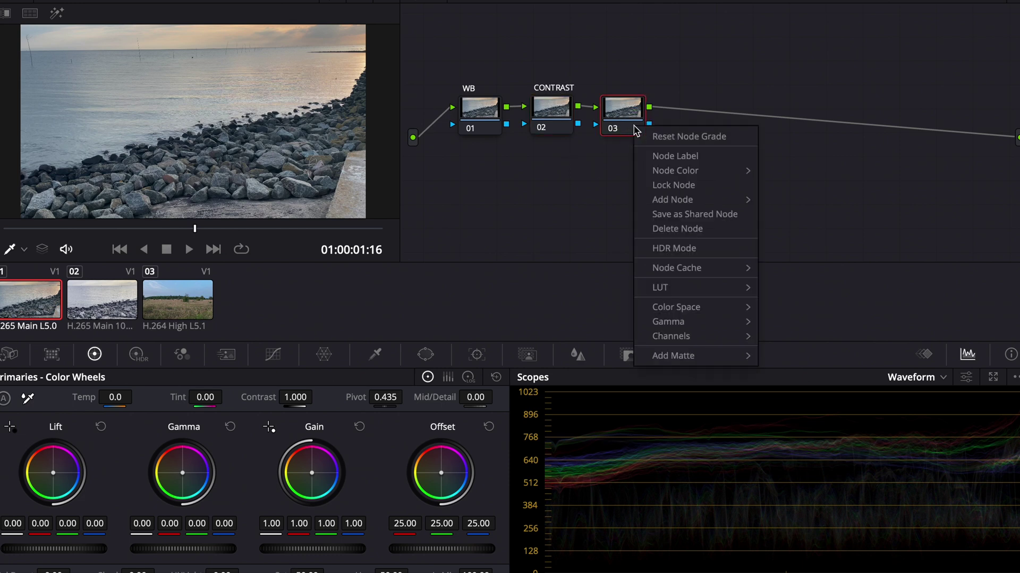
{"action": "left_click", "coordinate": [653, 158]}
{"action": "type", "text": "EXPOSURE"}
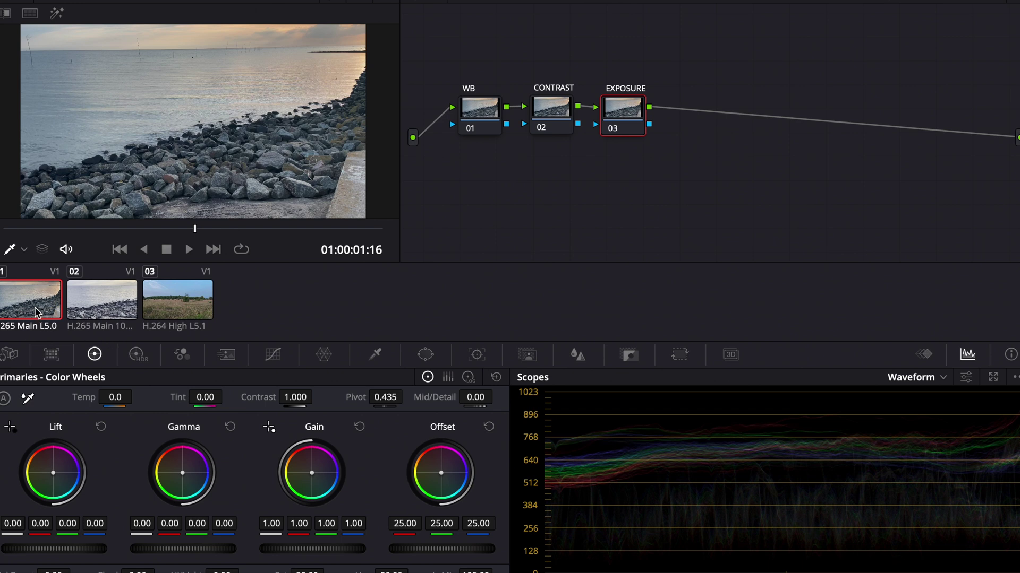
Step: Apply the node chain to all three clips and add a fourth serial node on clip 02
{"action": "key", "text": "ctrl+a"}
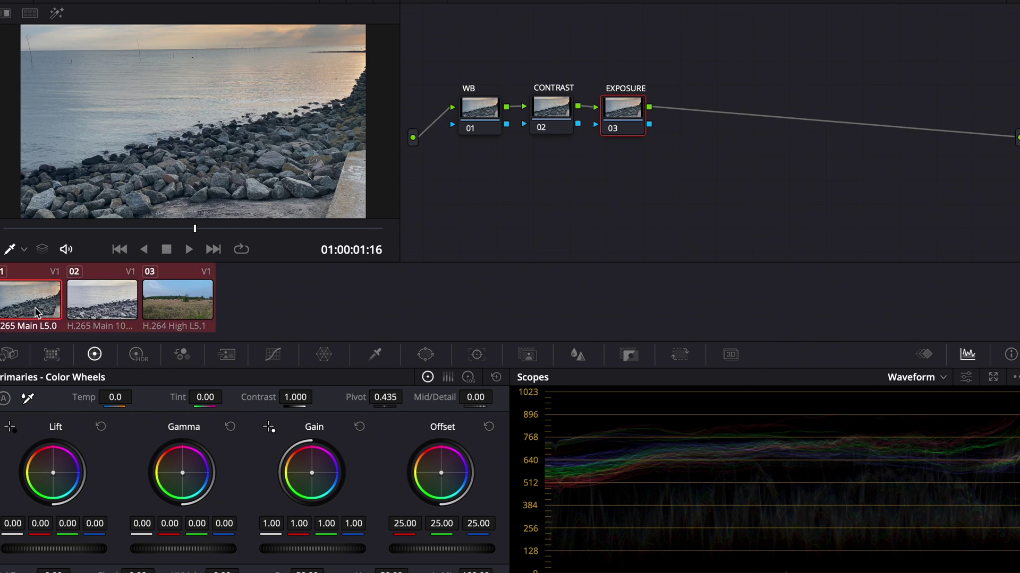
{"action": "left_click", "coordinate": [123, 293]}
{"action": "left_click", "coordinate": [165, 298]}
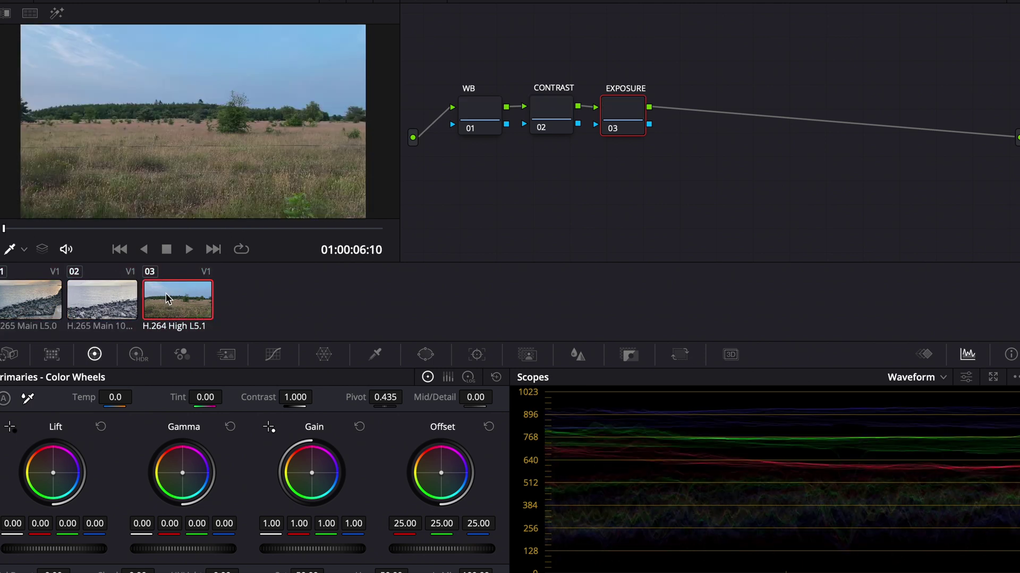
{"action": "left_click", "coordinate": [108, 308]}
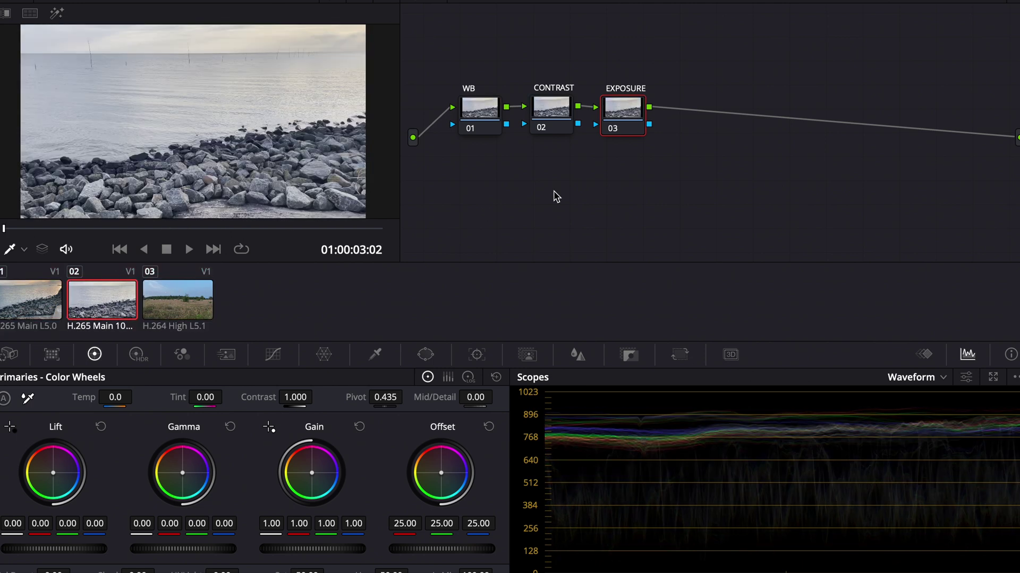
{"action": "key", "text": "alt+s"}
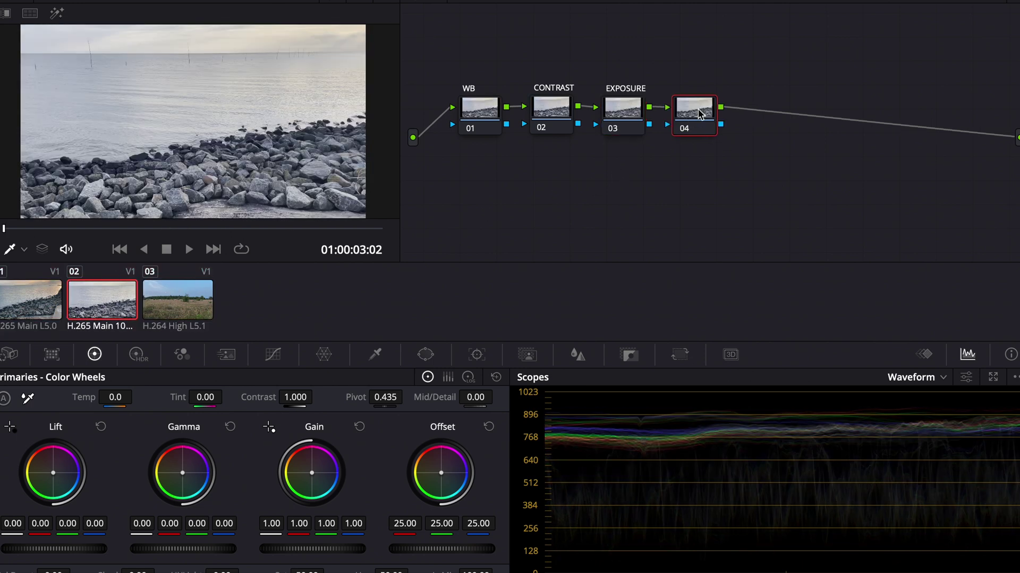
Step: Label node 04 CST and apply the Color Space Transform effect to it
{"action": "right_click", "coordinate": [702, 118]}
{"action": "left_click", "coordinate": [721, 173]}
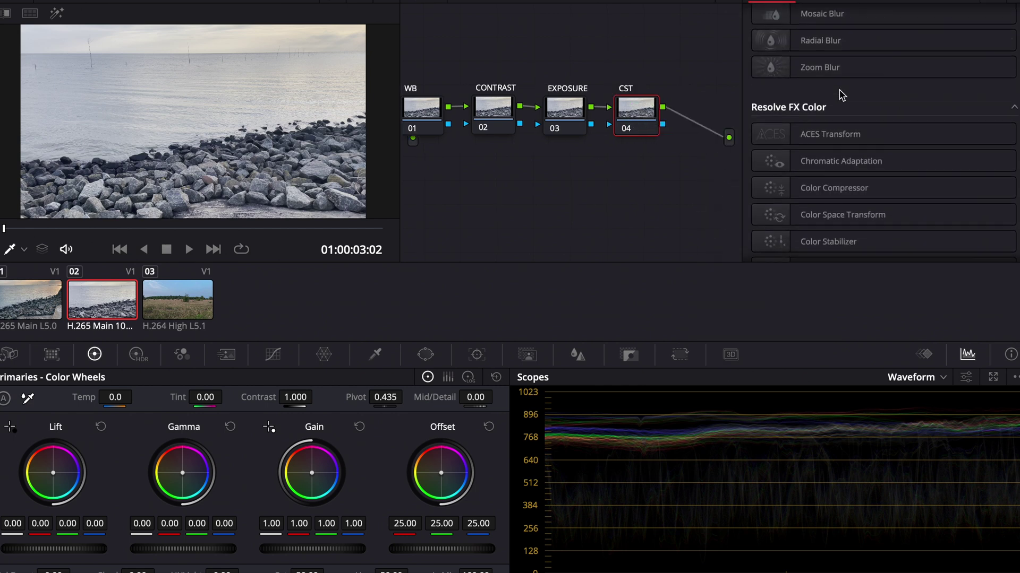
{"action": "scroll", "coordinate": [778, 100], "scroll_direction": "down", "scroll_amount": 2}
{"action": "left_click", "coordinate": [856, 177]}
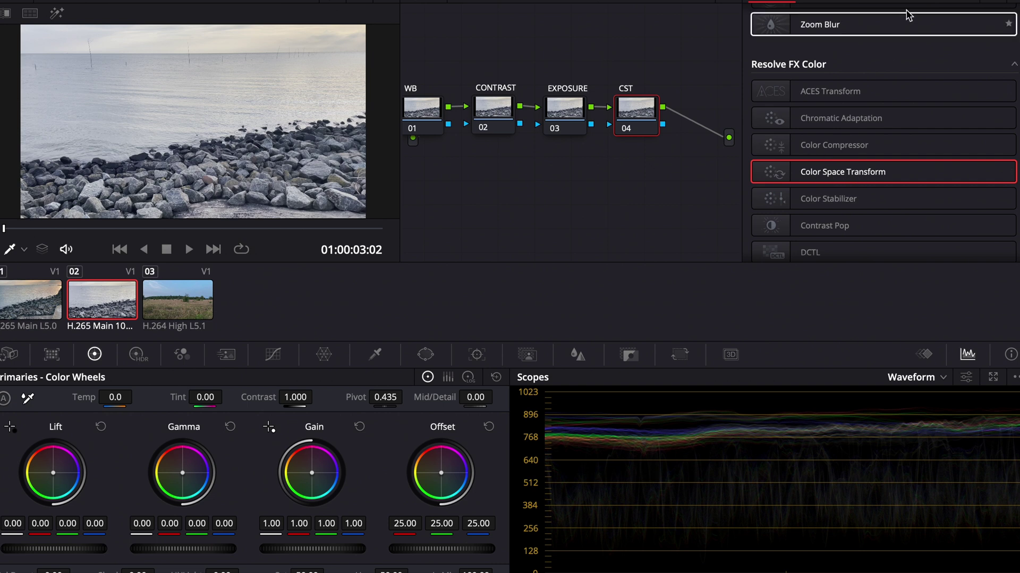
{"action": "left_click_drag", "start_coordinate": [836, 179], "coordinate": [638, 118]}
Step: Set the transform's input to Rec.2020 color space and Rec.2100 HLG gamma
{"action": "left_click", "coordinate": [885, 64]}
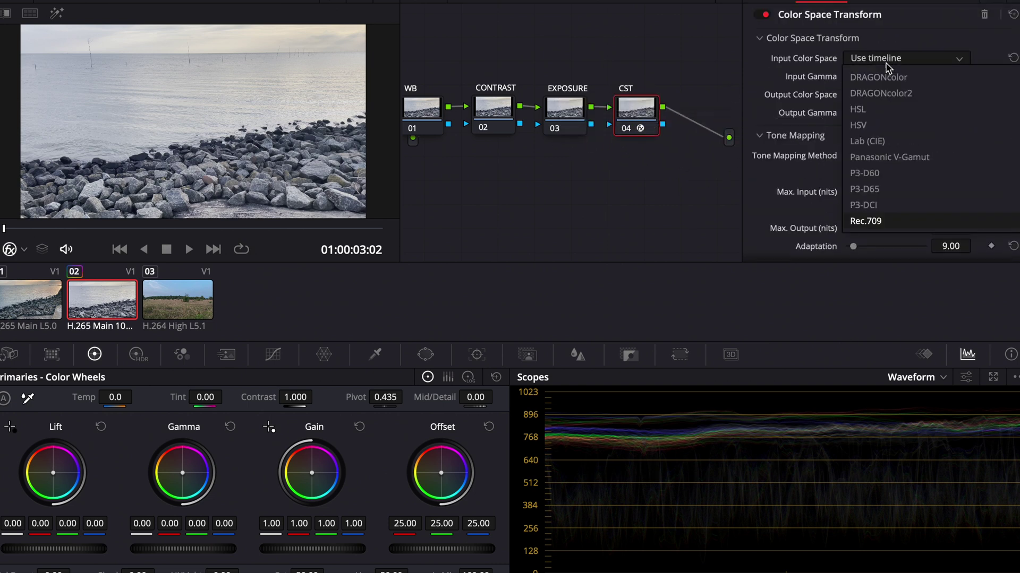
{"action": "scroll", "coordinate": [892, 143], "scroll_direction": "down", "scroll_amount": 5}
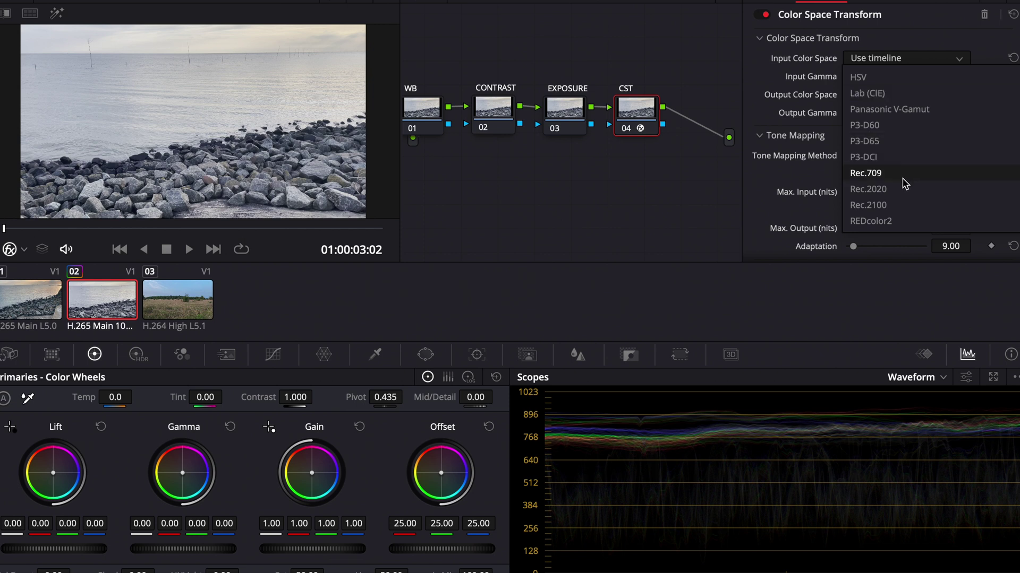
{"action": "left_click", "coordinate": [906, 189]}
{"action": "left_click", "coordinate": [903, 76]}
{"action": "scroll", "coordinate": [909, 196], "scroll_direction": "down", "scroll_amount": 8}
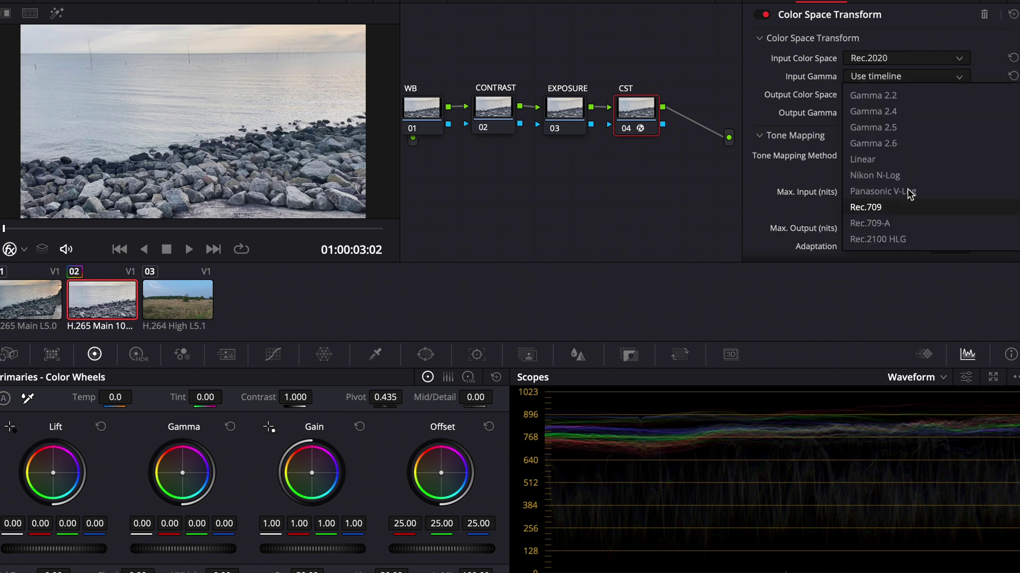
{"action": "left_click", "coordinate": [911, 211]}
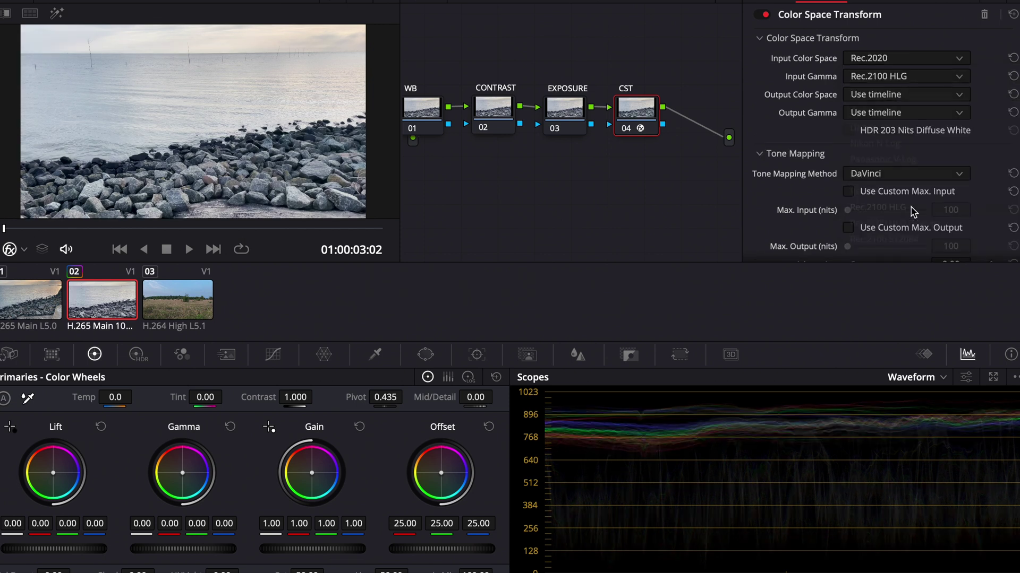
Step: Set output color space and gamma to Rec.709 and preview the shore clip
{"action": "left_click", "coordinate": [923, 95]}
{"action": "left_click", "coordinate": [919, 99]}
{"action": "left_click", "coordinate": [920, 114]}
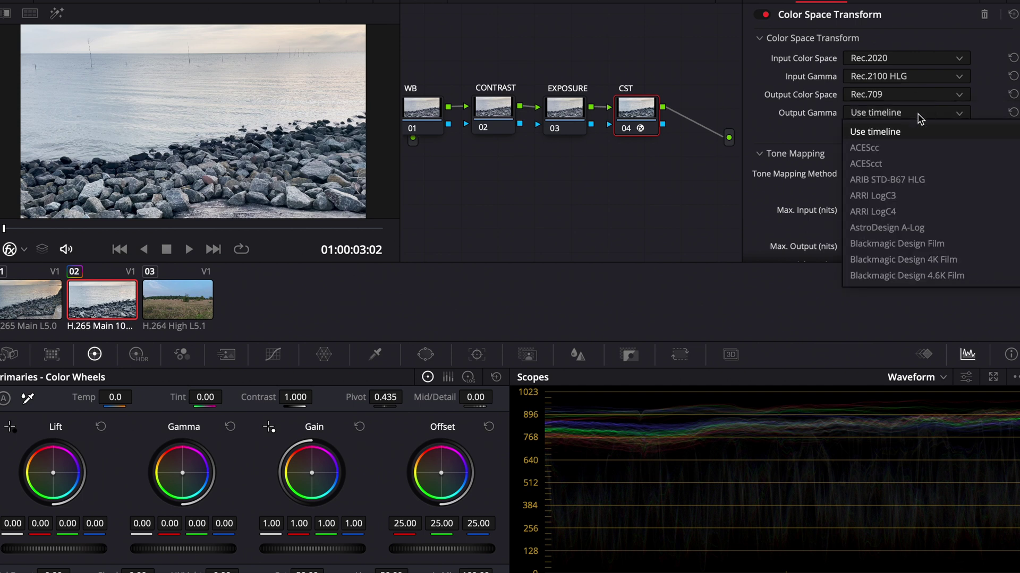
{"action": "scroll", "coordinate": [921, 118], "scroll_direction": "down", "scroll_amount": 5}
{"action": "left_click", "coordinate": [863, 276]}
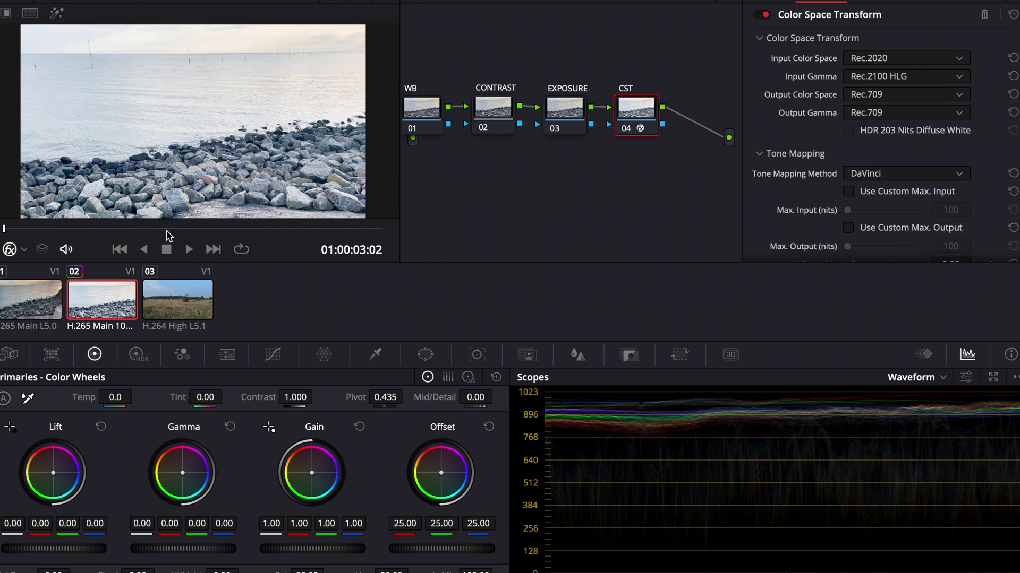
{"action": "left_click_drag", "start_coordinate": [166, 235], "coordinate": [136, 229]}
{"action": "left_click", "coordinate": [565, 111]}
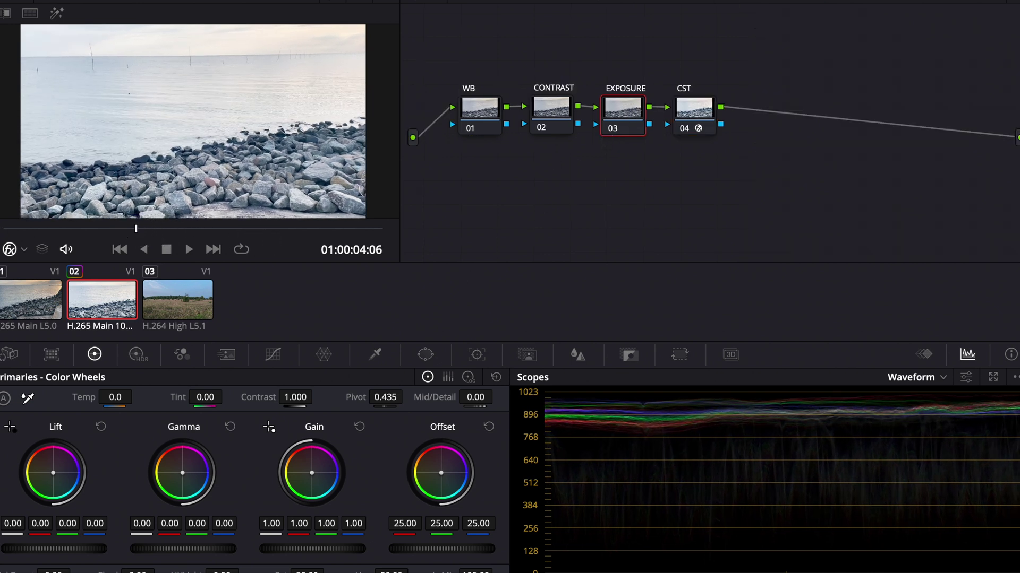
Step: On the EXPOSURE node, try then reset Offset, and pull the luminance curve's midtones down
{"action": "left_click_drag", "start_coordinate": [471, 550], "coordinate": [398, 528]}
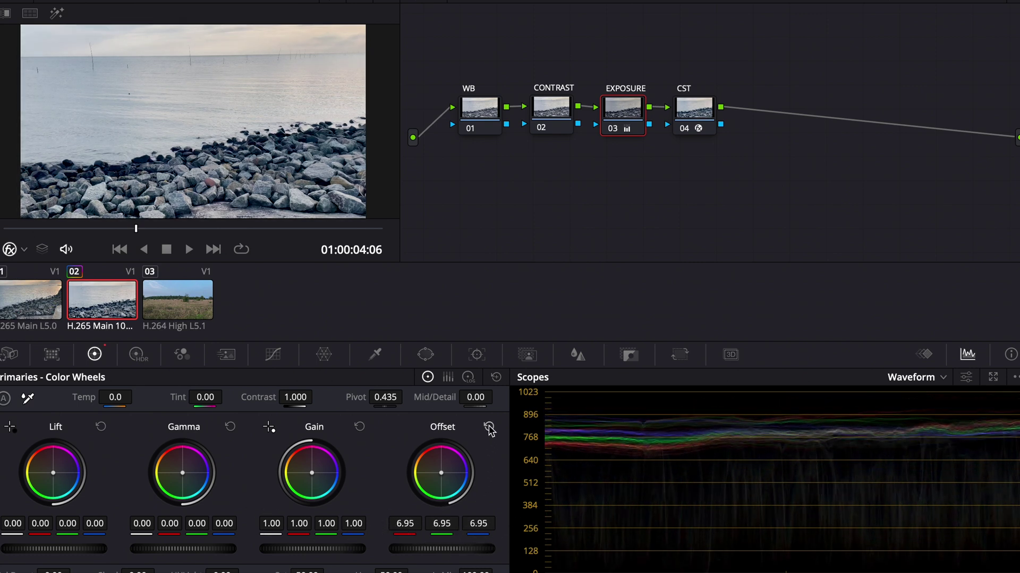
{"action": "left_click", "coordinate": [489, 428]}
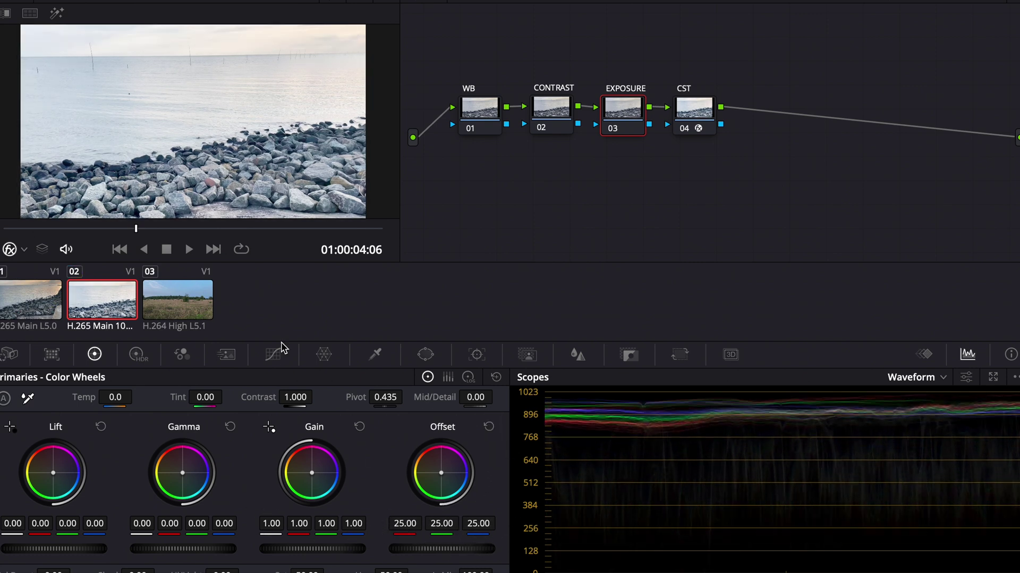
{"action": "left_click", "coordinate": [286, 354]}
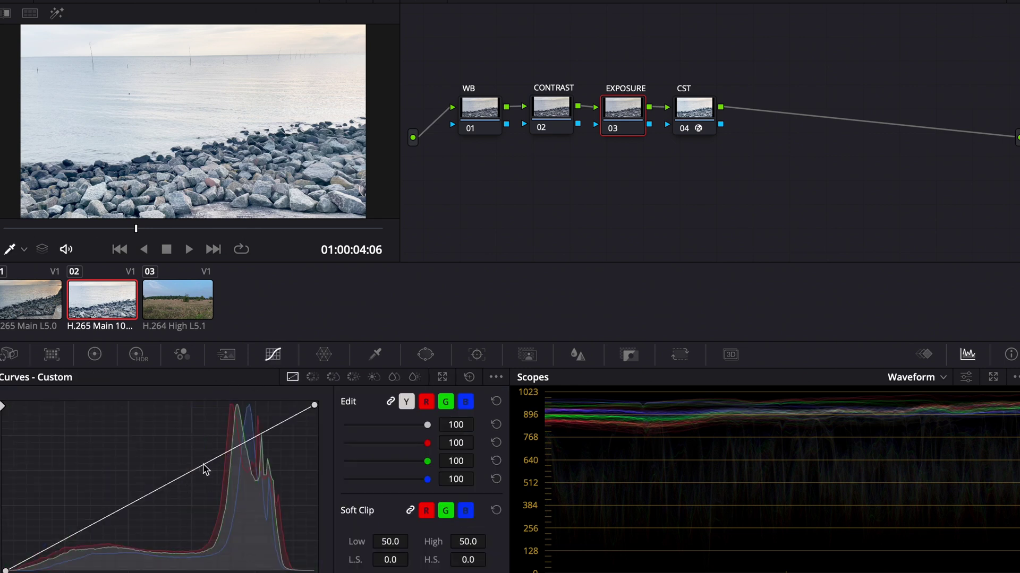
{"action": "mouse_move", "coordinate": [206, 470]}
{"action": "left_mouse_down"}
{"action": "mouse_move", "coordinate": [213, 500]}
{"action": "mouse_move", "coordinate": [213, 485]}
{"action": "left_mouse_up"}
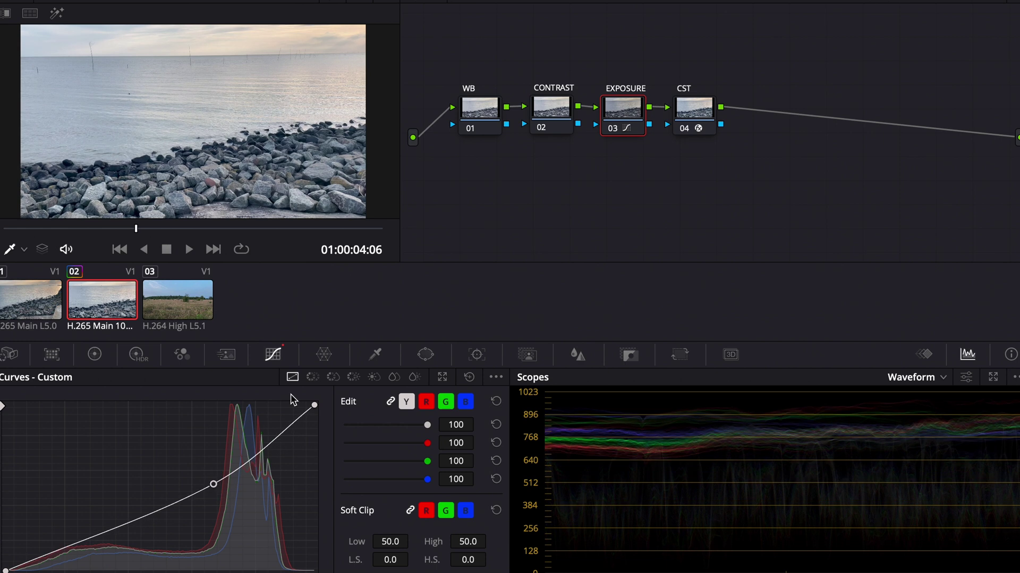
{"action": "left_click", "coordinate": [553, 111]}
Step: Set CONTRAST to 1.122 with slight Lift, Gamma, Gain tweaks, and warm the WB Offset
{"action": "left_click", "coordinate": [94, 354]}
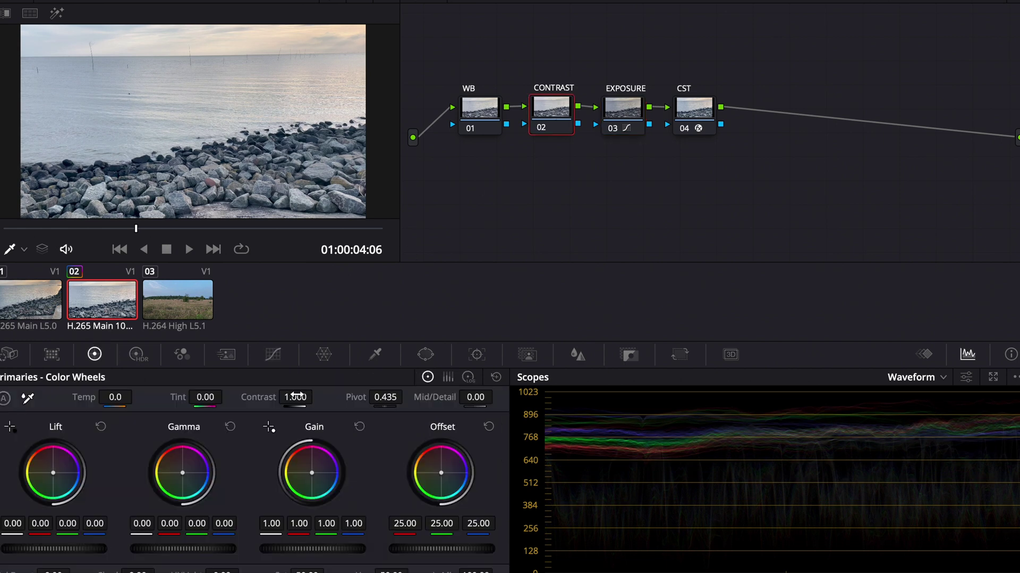
{"action": "left_click_drag", "start_coordinate": [296, 395], "coordinate": [334, 396]}
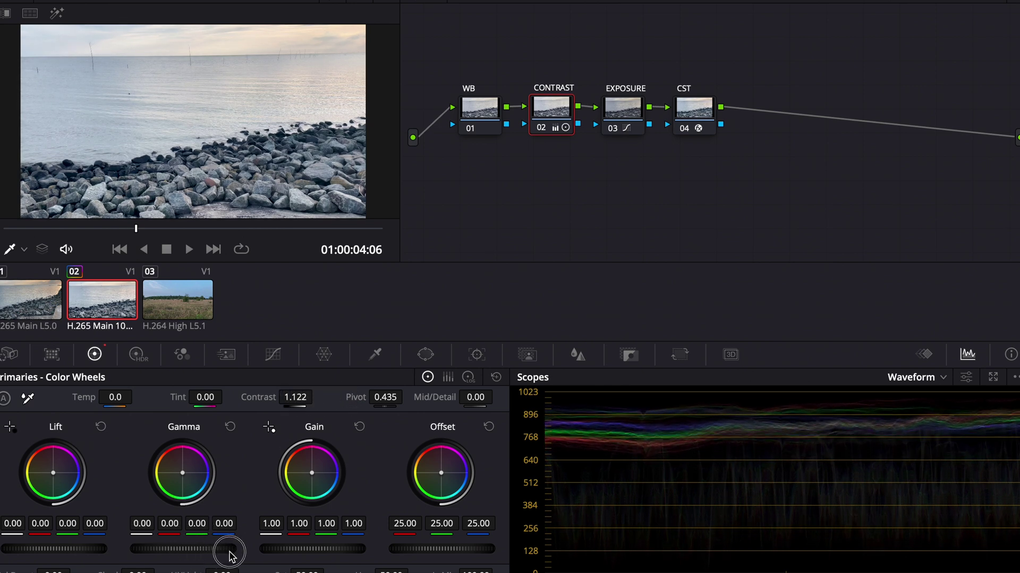
{"action": "left_click_drag", "start_coordinate": [228, 551], "coordinate": [207, 552]}
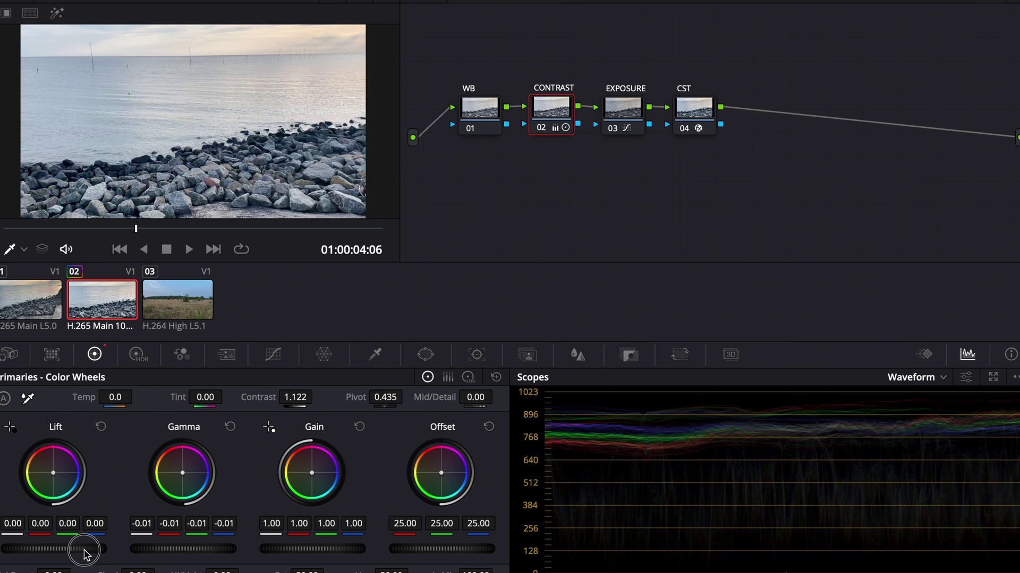
{"action": "mouse_move", "coordinate": [81, 549]}
{"action": "left_mouse_down"}
{"action": "mouse_move", "coordinate": [73, 550]}
{"action": "mouse_move", "coordinate": [100, 550]}
{"action": "mouse_move", "coordinate": [84, 550]}
{"action": "left_mouse_up"}
{"action": "mouse_move", "coordinate": [324, 550]}
{"action": "left_mouse_down"}
{"action": "mouse_move", "coordinate": [306, 546]}
{"action": "mouse_move", "coordinate": [316, 546]}
{"action": "left_mouse_up"}
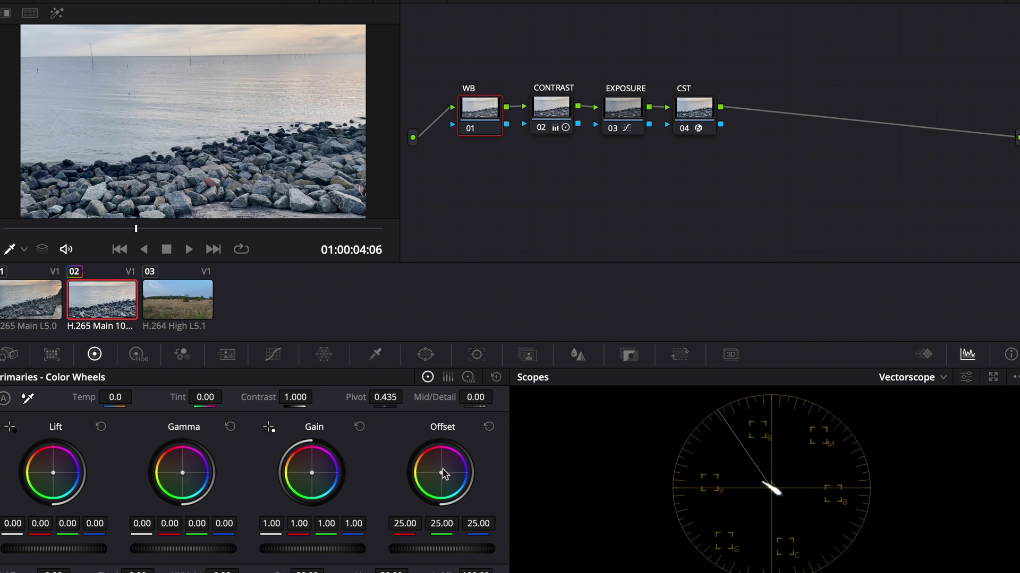
{"action": "left_click_drag", "start_coordinate": [444, 474], "coordinate": [443, 473]}
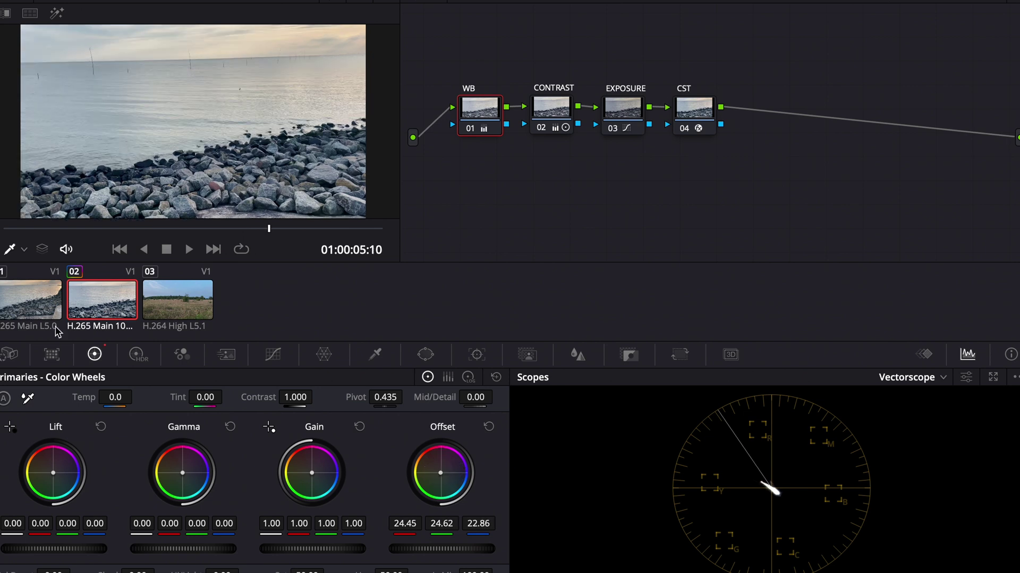
{"action": "left_click", "coordinate": [42, 309]}
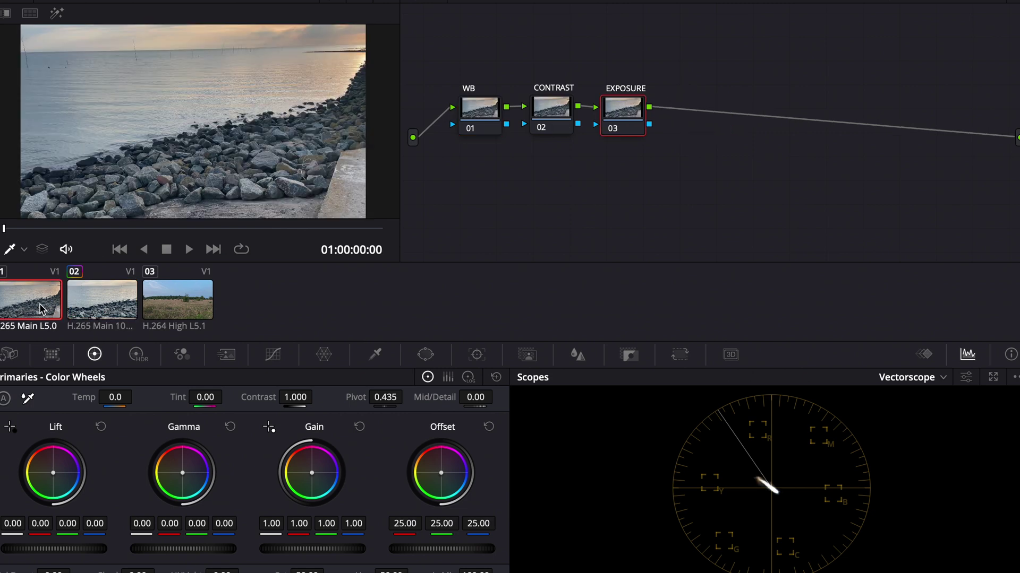
Step: Raise clip 01's contrast to about 1.16 and scrub through to review it
{"action": "left_click", "coordinate": [559, 105]}
{"action": "left_click_drag", "start_coordinate": [288, 397], "coordinate": [357, 398]}
{"action": "left_click", "coordinate": [119, 232]}
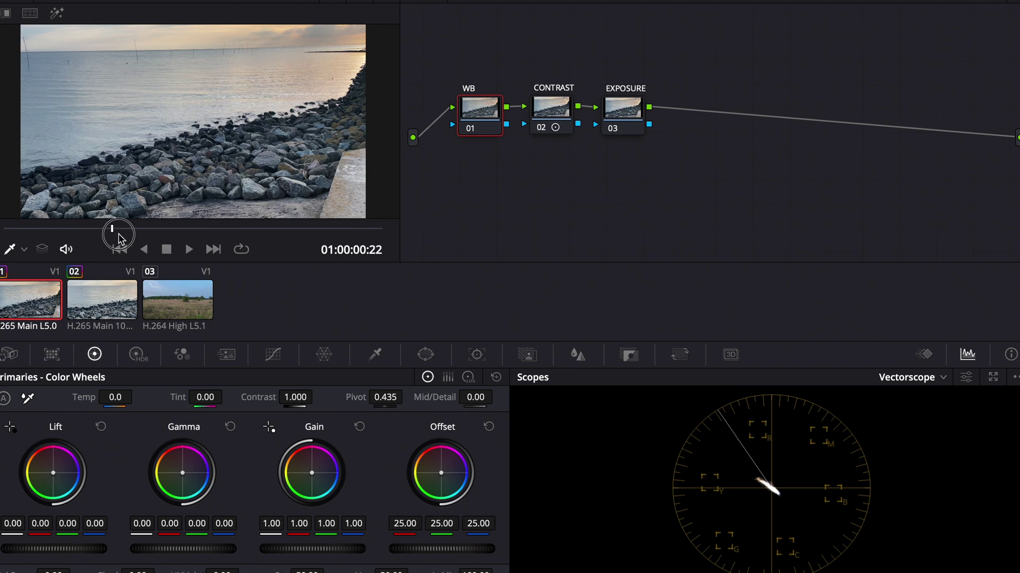
{"action": "left_click_drag", "start_coordinate": [118, 234], "coordinate": [216, 244]}
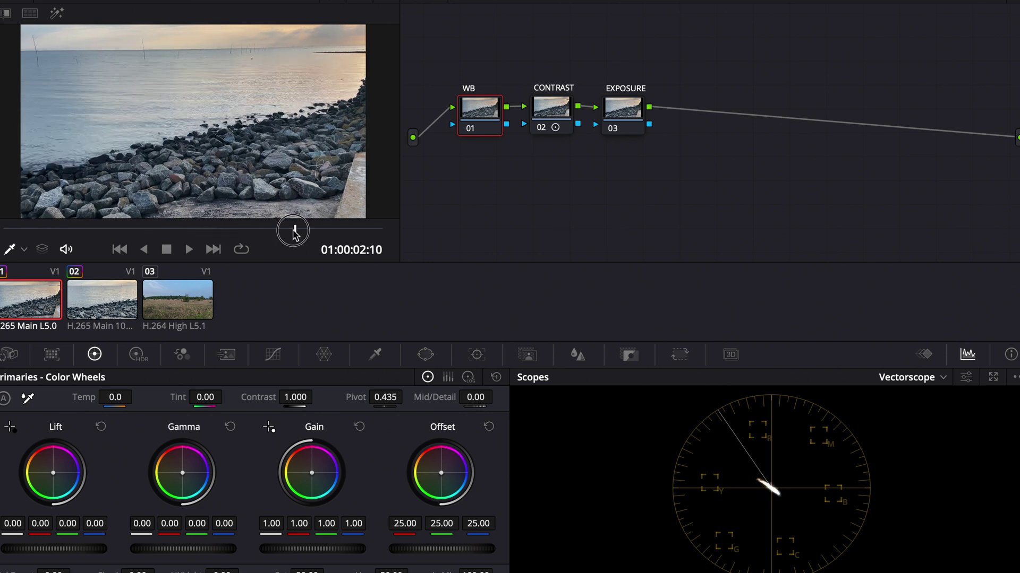
Step: Set the field clip's contrast to 1.19 and warm its WB Offset to 26.07/24.27/22.99
{"action": "key", "text": "Down"}
{"action": "key", "text": "Down"}
{"action": "left_click", "coordinate": [542, 127]}
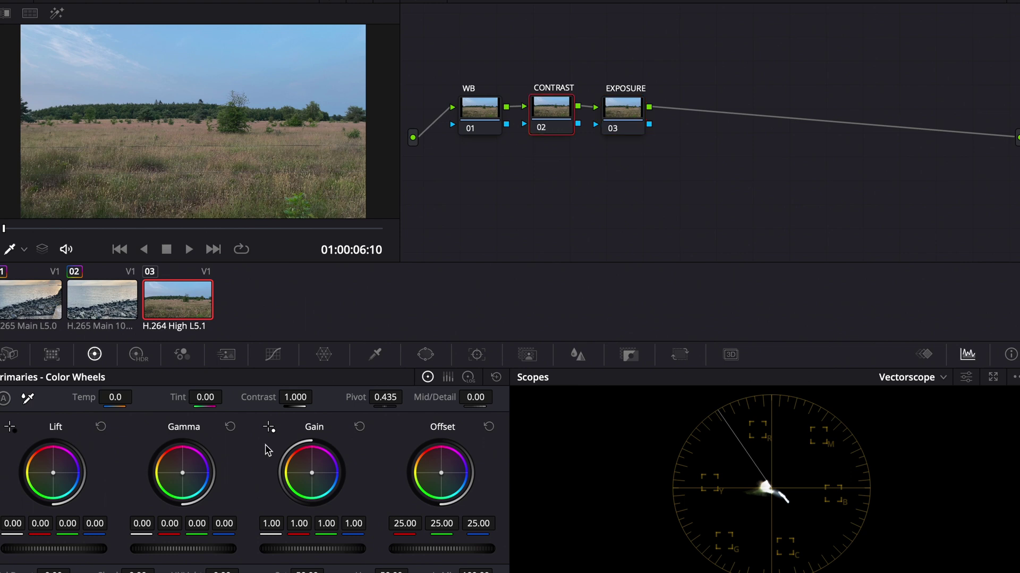
{"action": "left_click_drag", "start_coordinate": [295, 397], "coordinate": [287, 398]}
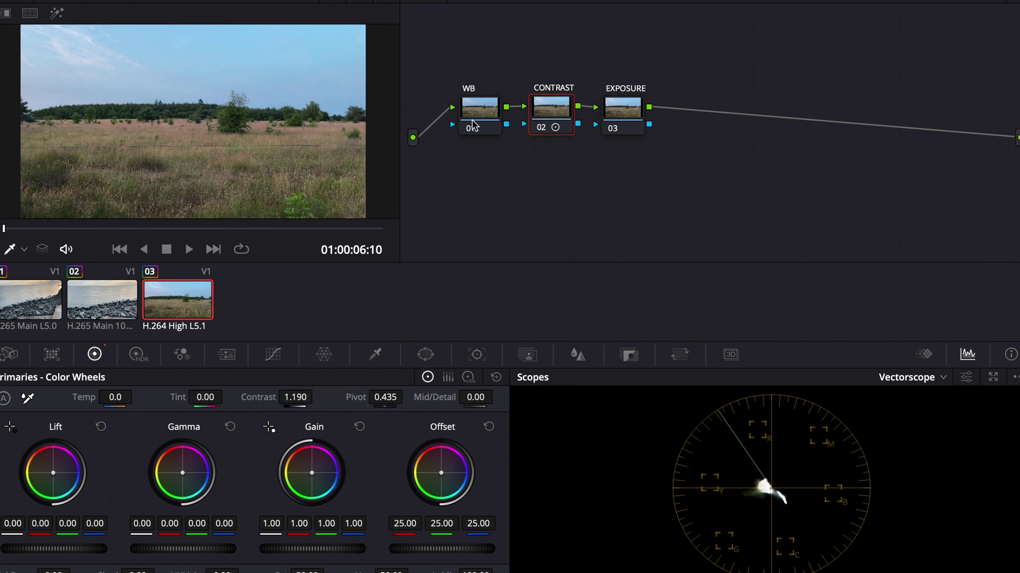
{"action": "left_click", "coordinate": [487, 116]}
{"action": "mouse_move", "coordinate": [445, 484]}
{"action": "left_mouse_down"}
{"action": "mouse_move", "coordinate": [434, 480]}
{"action": "mouse_move", "coordinate": [449, 468]}
{"action": "mouse_move", "coordinate": [431, 467]}
{"action": "mouse_move", "coordinate": [439, 471]}
{"action": "left_mouse_up"}
{"action": "left_click", "coordinate": [367, 229]}
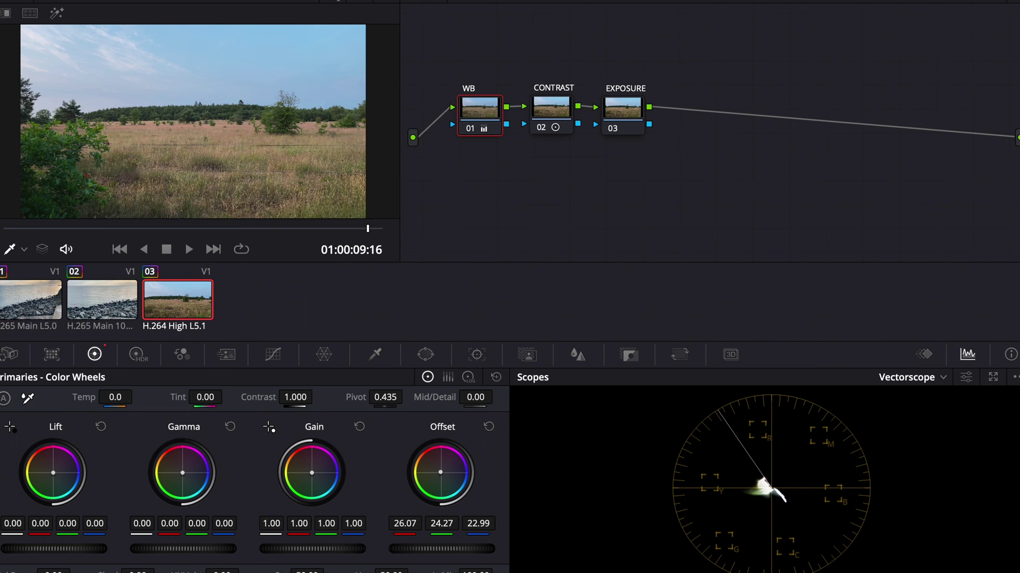
{"action": "key", "text": "Up"}
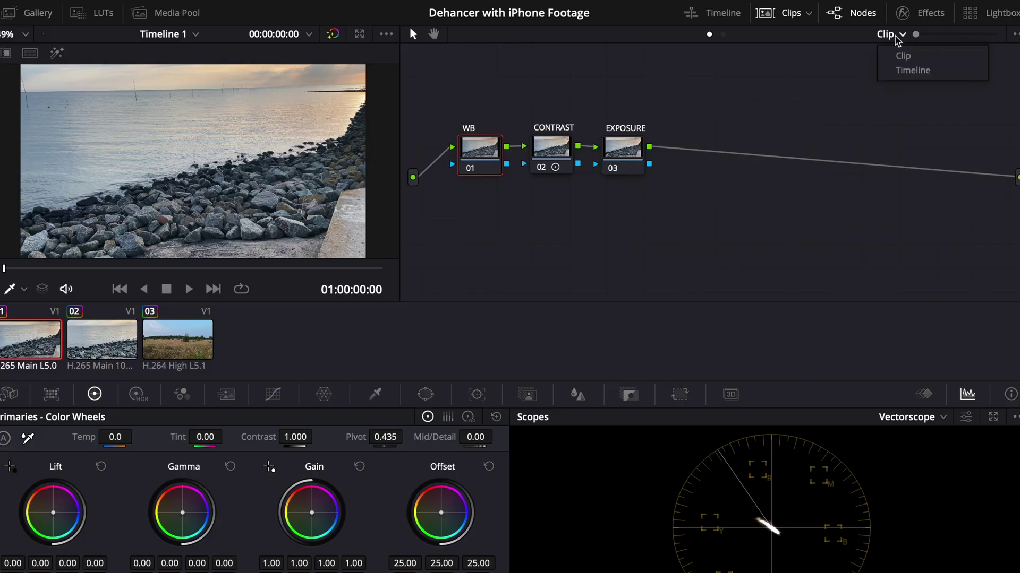
Step: Add a timeline-level node and apply Dehancer Pro 7.0.0-beta.3.build3 film emulation to it
{"action": "left_click", "coordinate": [895, 76]}
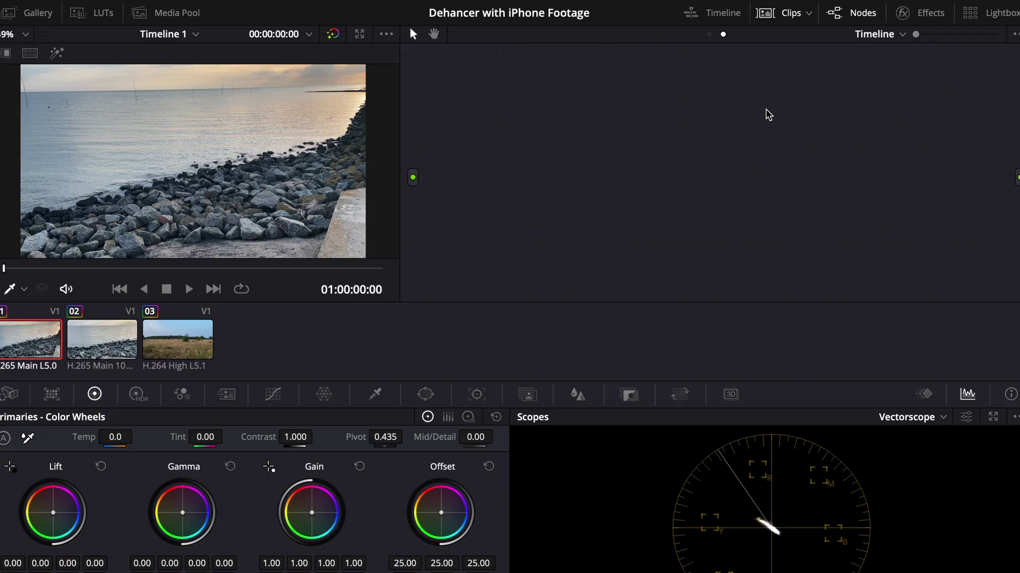
{"action": "key", "text": "alt+s"}
{"action": "left_click", "coordinate": [921, 13]}
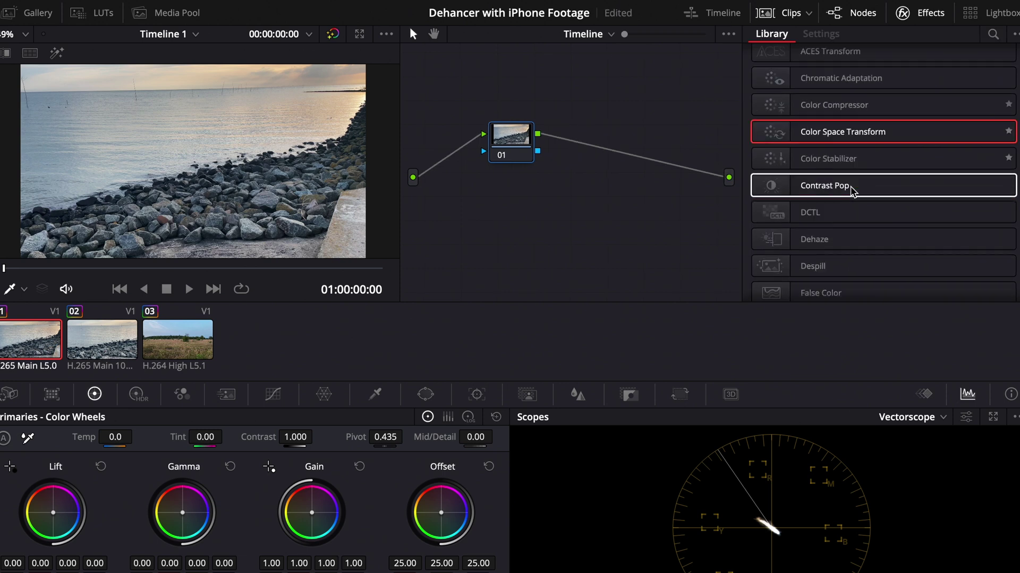
{"action": "scroll", "coordinate": [851, 190], "scroll_direction": "down", "scroll_amount": 10}
{"action": "left_click", "coordinate": [821, 245]}
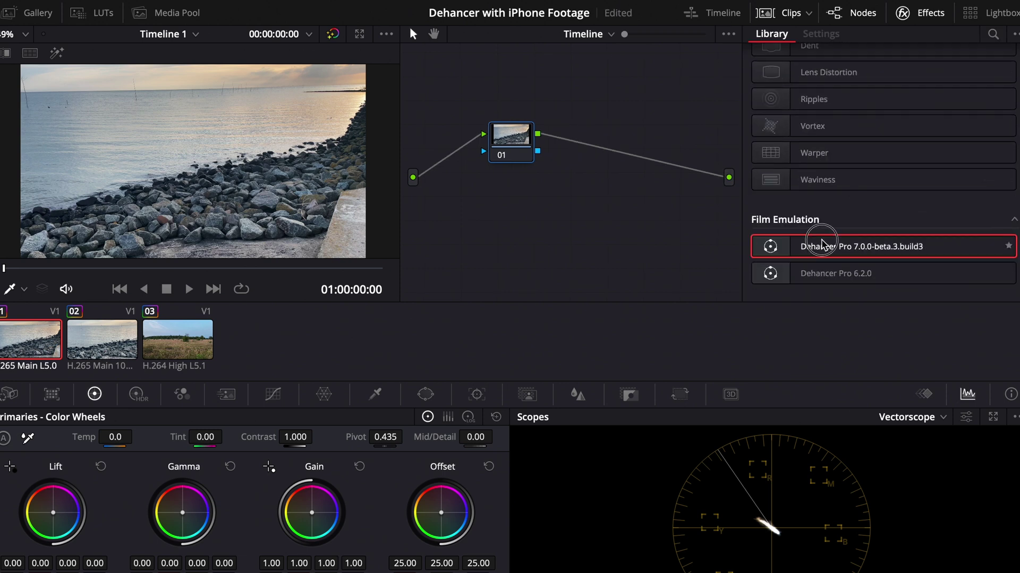
{"action": "left_click_drag", "start_coordinate": [822, 244], "coordinate": [510, 144]}
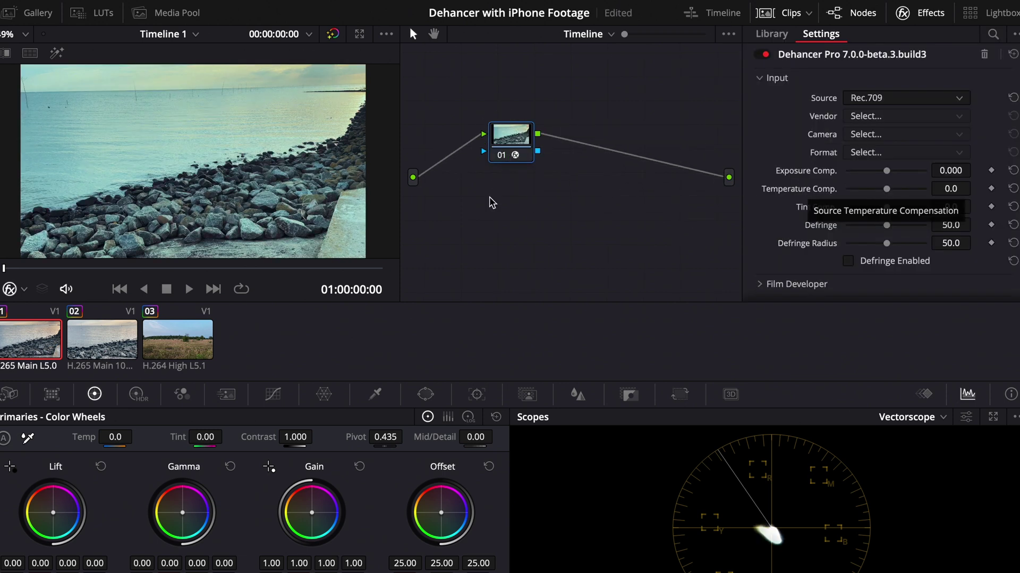
{"action": "scroll", "coordinate": [807, 159], "scroll_direction": "down", "scroll_amount": 2}
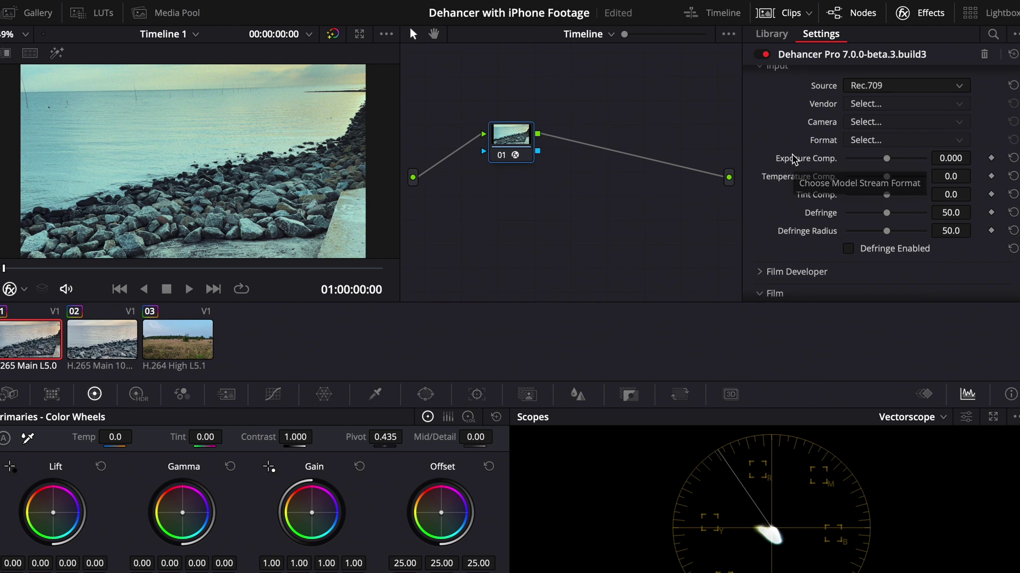
{"action": "left_click", "coordinate": [196, 267]}
Step: Set Dehancer's film profile to Kodak Vision3 50D
{"action": "left_click", "coordinate": [279, 268]}
{"action": "scroll", "coordinate": [820, 223], "scroll_direction": "down", "scroll_amount": 1}
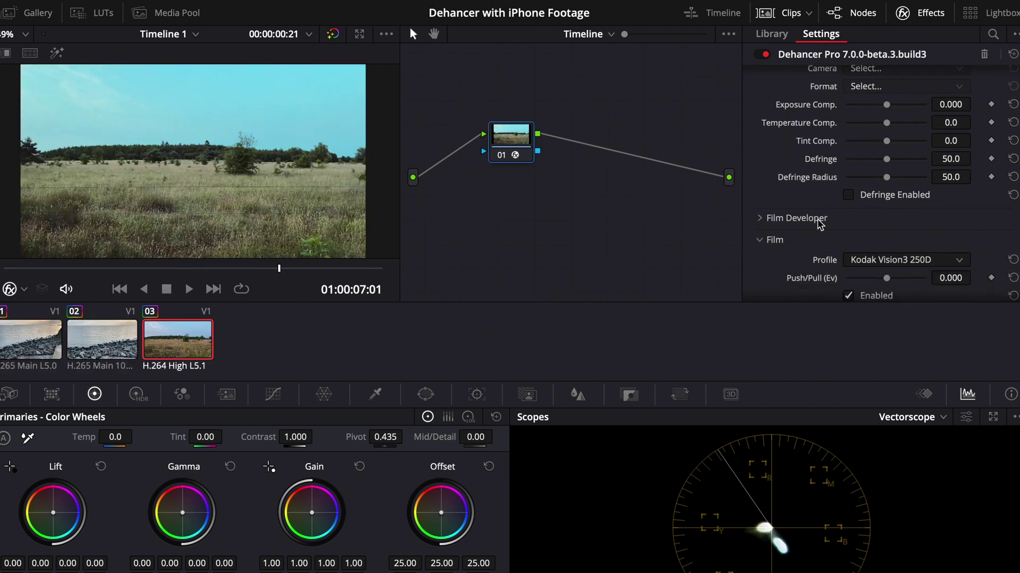
{"action": "scroll", "coordinate": [819, 222], "scroll_direction": "down", "scroll_amount": 1}
{"action": "scroll", "coordinate": [921, 250], "scroll_direction": "up", "scroll_amount": 5}
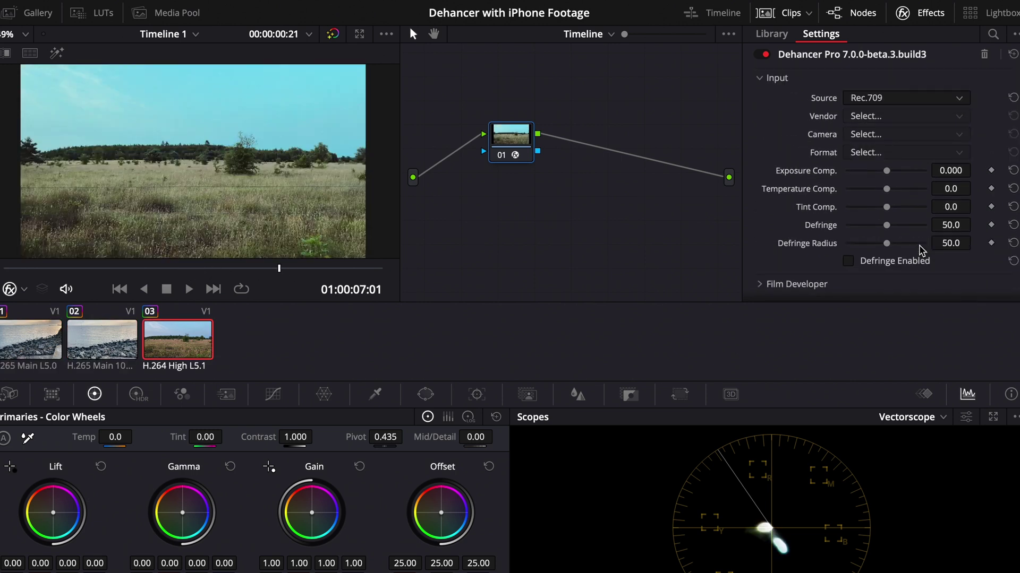
{"action": "scroll", "coordinate": [922, 249], "scroll_direction": "down", "scroll_amount": 5}
{"action": "scroll", "coordinate": [921, 213], "scroll_direction": "up", "scroll_amount": 1}
{"action": "left_click", "coordinate": [905, 165]}
{"action": "scroll", "coordinate": [928, 276], "scroll_direction": "down", "scroll_amount": 3}
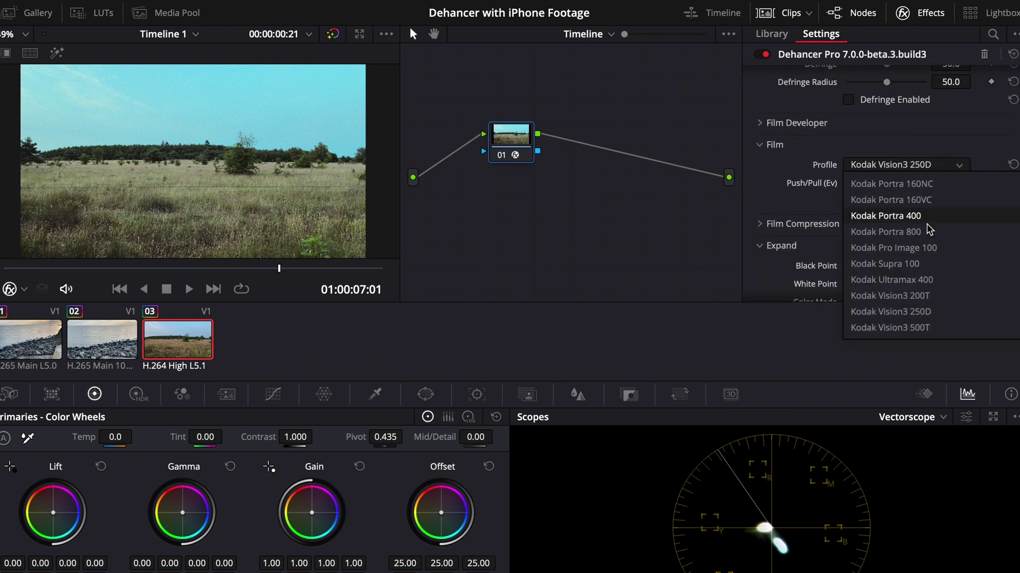
{"action": "left_click", "coordinate": [921, 295]}
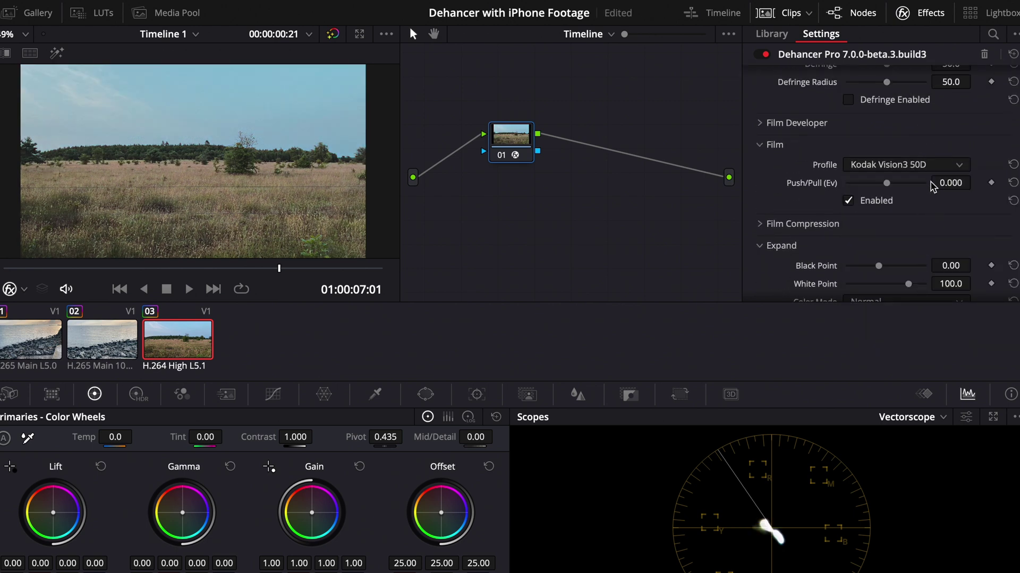
Step: Enable Film Compression with Impact lowered to 45
{"action": "scroll", "coordinate": [890, 181], "scroll_direction": "down", "scroll_amount": 5}
{"action": "left_click", "coordinate": [803, 149]}
{"action": "left_click", "coordinate": [848, 241]}
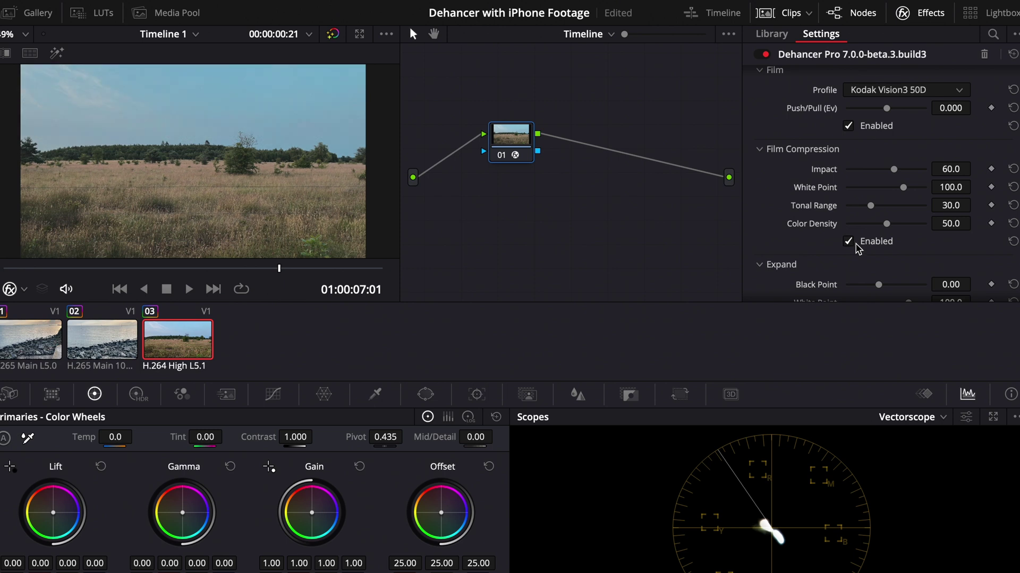
{"action": "mouse_move", "coordinate": [896, 170]}
{"action": "left_mouse_down"}
{"action": "mouse_move", "coordinate": [867, 167]}
{"action": "mouse_move", "coordinate": [892, 169]}
{"action": "mouse_move", "coordinate": [882, 171]}
{"action": "left_mouse_up"}
{"action": "scroll", "coordinate": [806, 209], "scroll_direction": "down", "scroll_amount": 4}
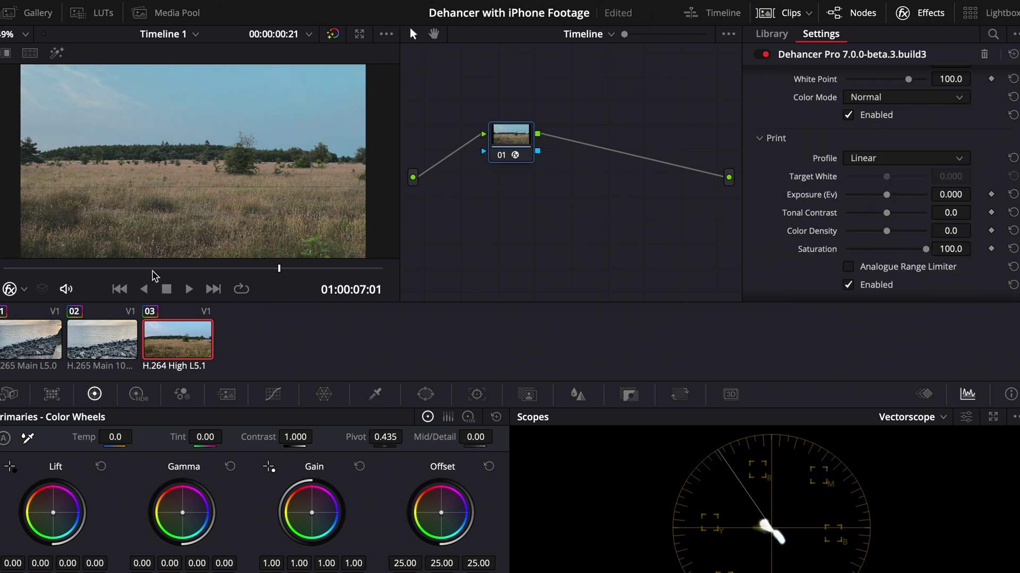
{"action": "left_click", "coordinate": [150, 269]}
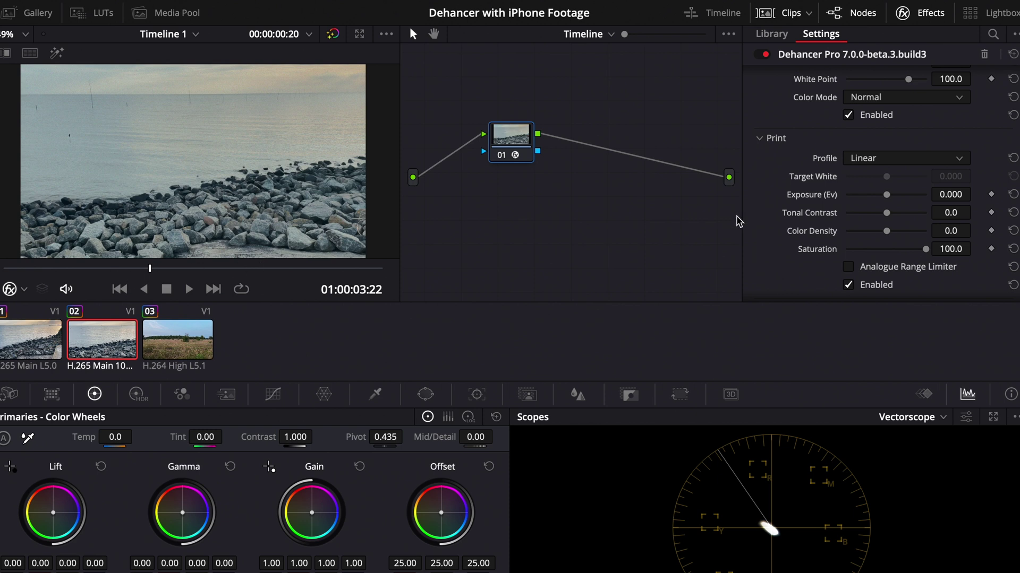
Step: Choose the Kodak 2383 Print Film profile and lower Tonal Contrast to -5.9
{"action": "scroll", "coordinate": [824, 195], "scroll_direction": "up", "scroll_amount": 1}
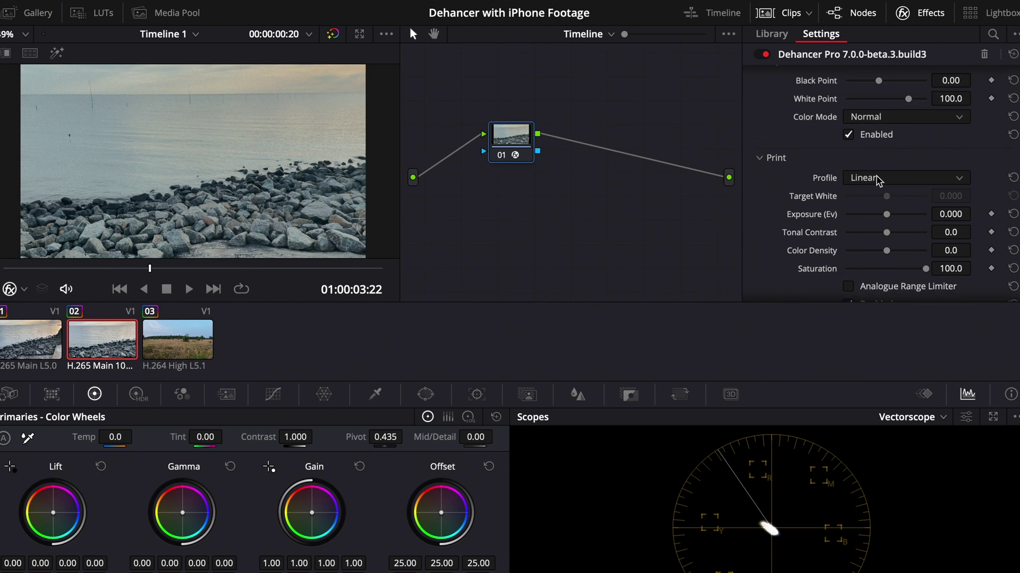
{"action": "left_click", "coordinate": [878, 180]}
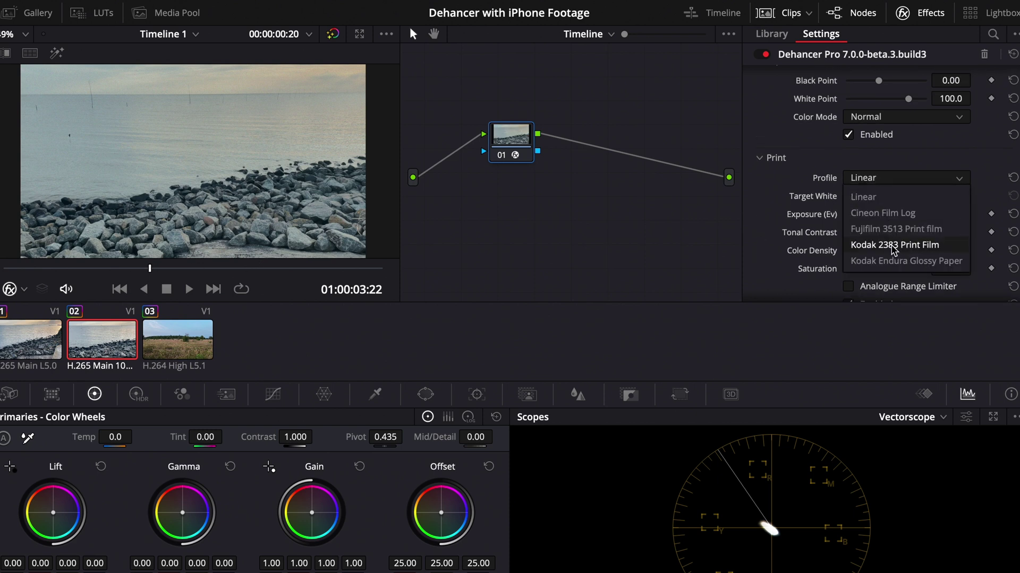
{"action": "left_click", "coordinate": [893, 245]}
{"action": "scroll", "coordinate": [867, 222], "scroll_direction": "down", "scroll_amount": 1}
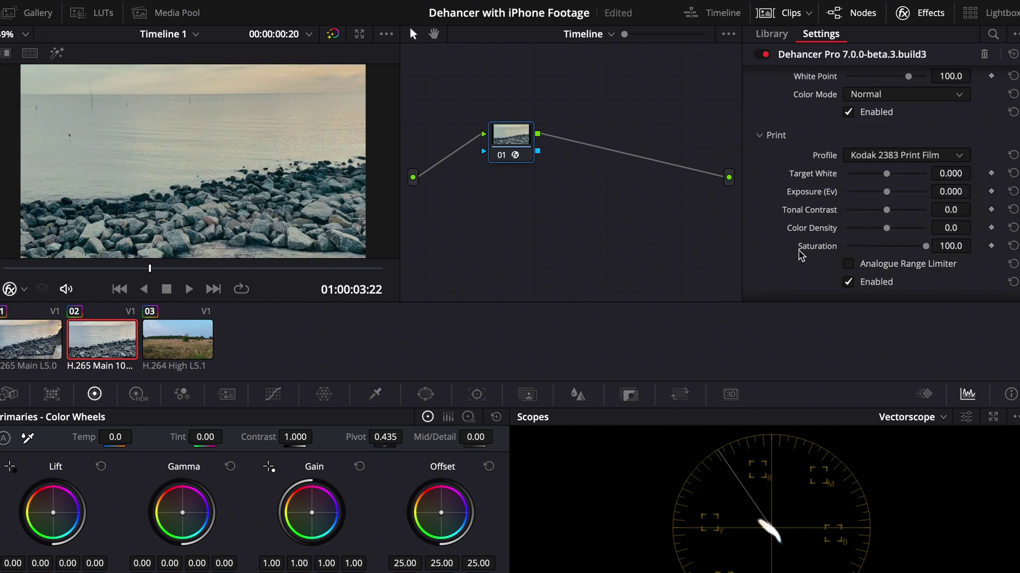
{"action": "left_click_drag", "start_coordinate": [883, 218], "coordinate": [903, 236]}
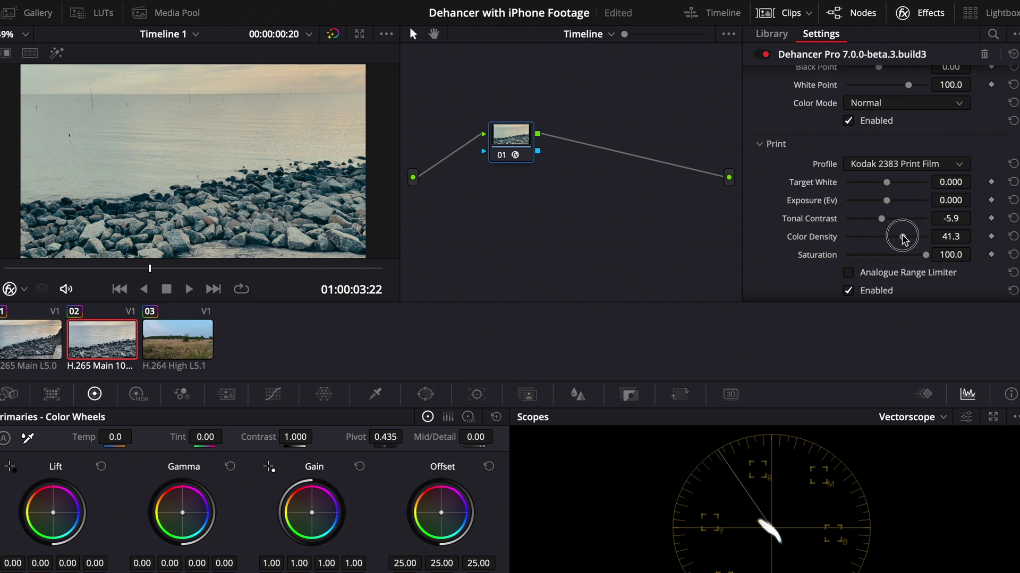
{"action": "scroll", "coordinate": [828, 231], "scroll_direction": "up", "scroll_amount": 5}
{"action": "scroll", "coordinate": [828, 231], "scroll_direction": "up", "scroll_amount": 5}
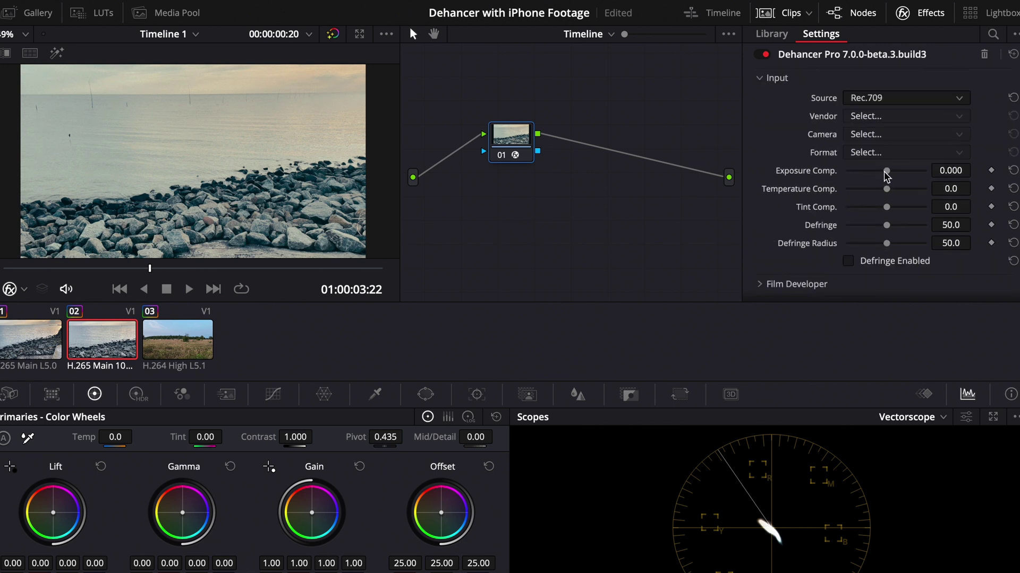
Step: Enable the Analogue Range Limiter and set Film Grain to 16 mm ISO 50
{"action": "left_click_drag", "start_coordinate": [887, 175], "coordinate": [883, 171]}
{"action": "scroll", "coordinate": [826, 215], "scroll_direction": "down", "scroll_amount": 5}
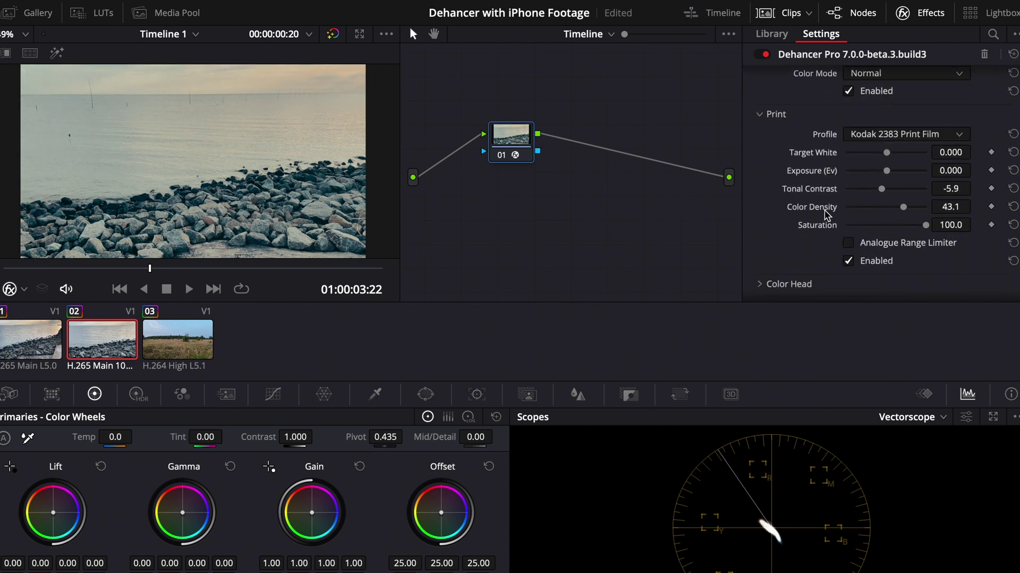
{"action": "scroll", "coordinate": [827, 215], "scroll_direction": "down", "scroll_amount": 1}
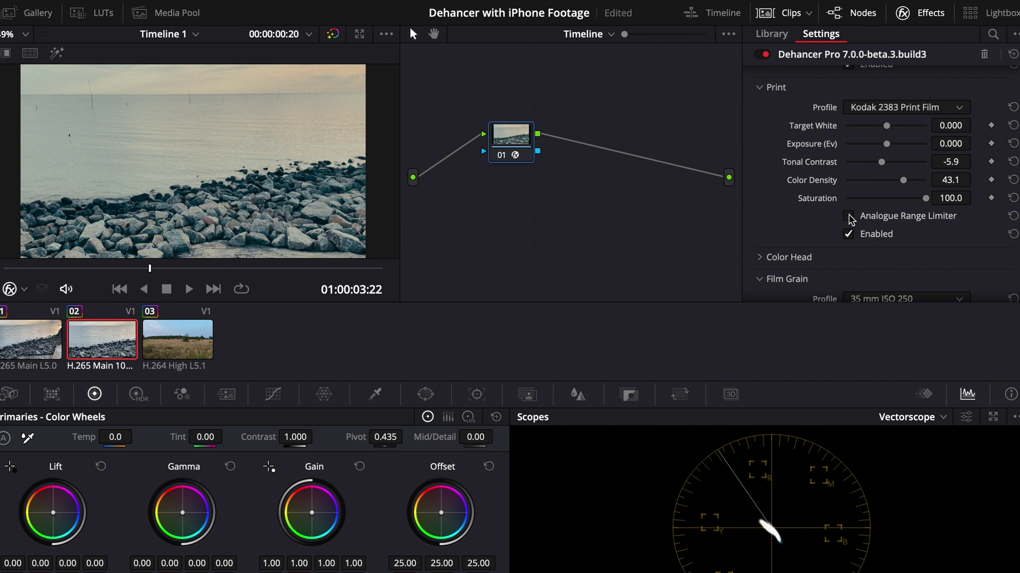
{"action": "left_click", "coordinate": [849, 216]}
{"action": "scroll", "coordinate": [829, 233], "scroll_direction": "down", "scroll_amount": 6}
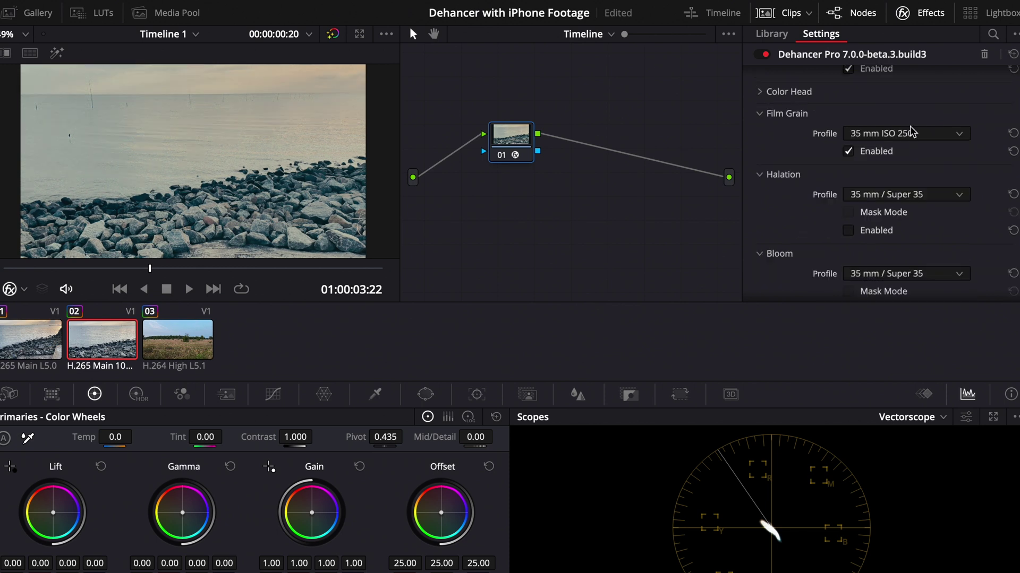
{"action": "left_click", "coordinate": [906, 137]}
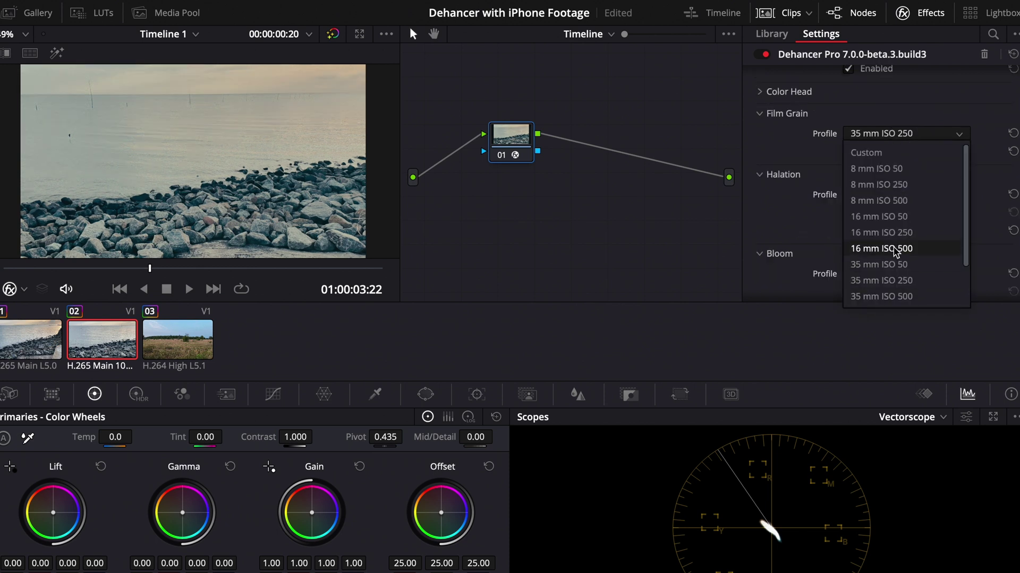
{"action": "left_click", "coordinate": [904, 217]}
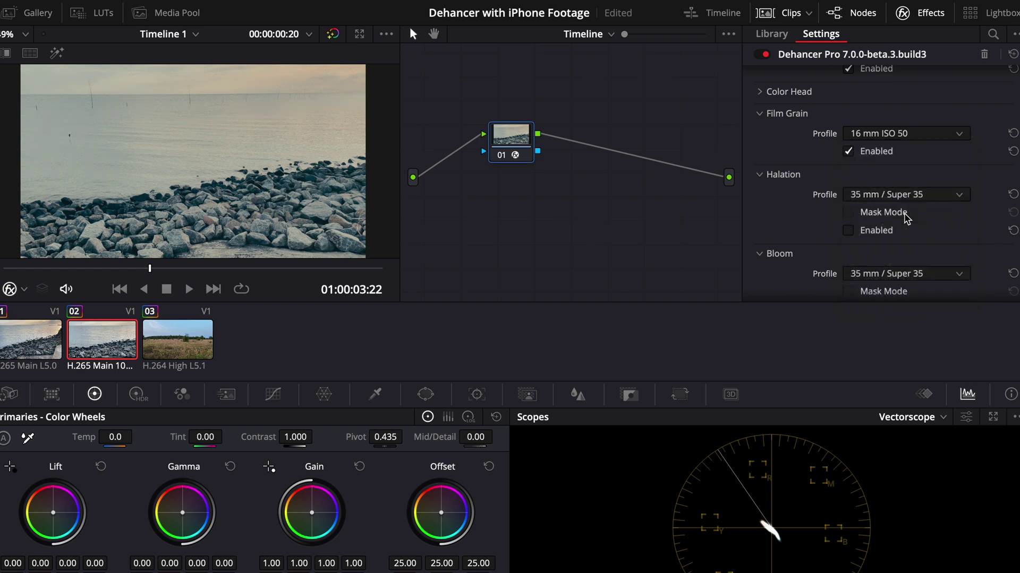
Step: Enable halation, choose 16 mm / Super 16 bloom, set Tonal Contrast 5.1, Target White -0.532
{"action": "left_click", "coordinate": [856, 233]}
{"action": "scroll", "coordinate": [777, 199], "scroll_direction": "down", "scroll_amount": 3}
{"action": "left_click", "coordinate": [903, 165]}
{"action": "left_click", "coordinate": [882, 214]}
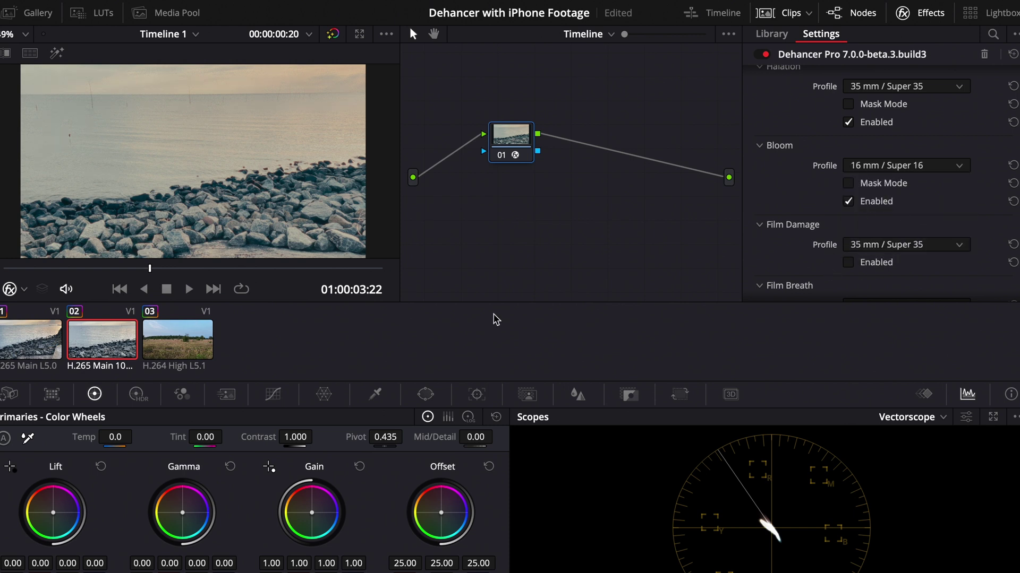
{"action": "scroll", "coordinate": [882, 208], "scroll_direction": "up", "scroll_amount": 10}
{"action": "left_click_drag", "start_coordinate": [884, 207], "coordinate": [891, 207]}
{"action": "mouse_move", "coordinate": [886, 168]}
{"action": "left_mouse_down"}
{"action": "mouse_move", "coordinate": [861, 170]}
{"action": "mouse_move", "coordinate": [876, 170]}
{"action": "left_mouse_up"}
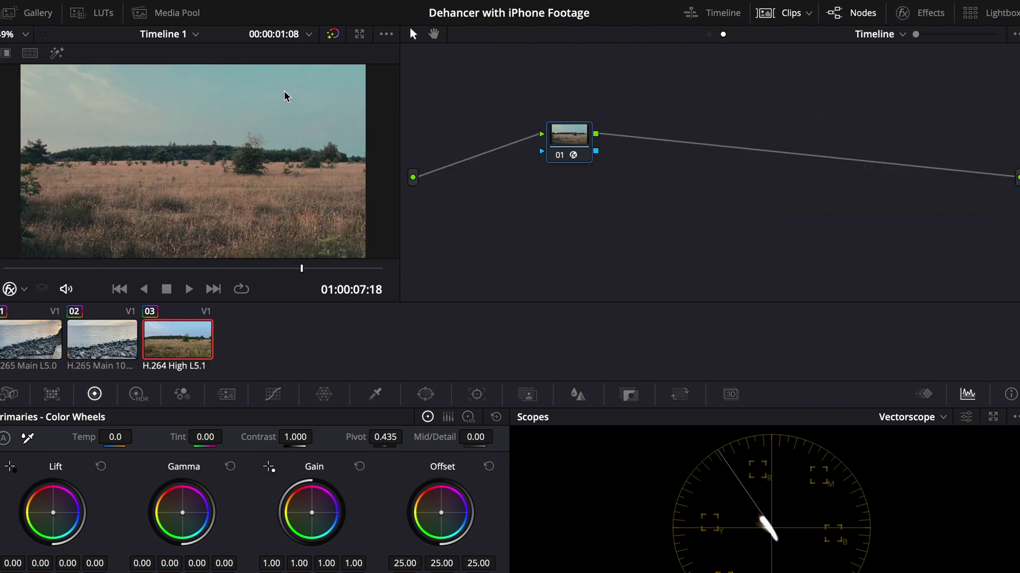
Step: Switch back to clip grading and warm the field clip's WB Offset to 28.63/23.24/21.54
{"action": "left_click", "coordinate": [884, 35]}
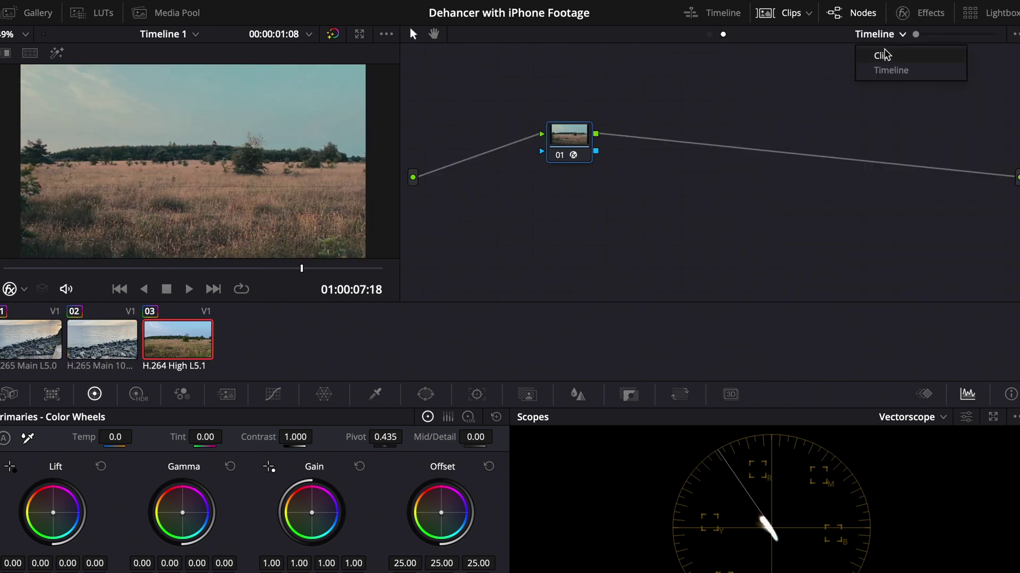
{"action": "left_click", "coordinate": [883, 55]}
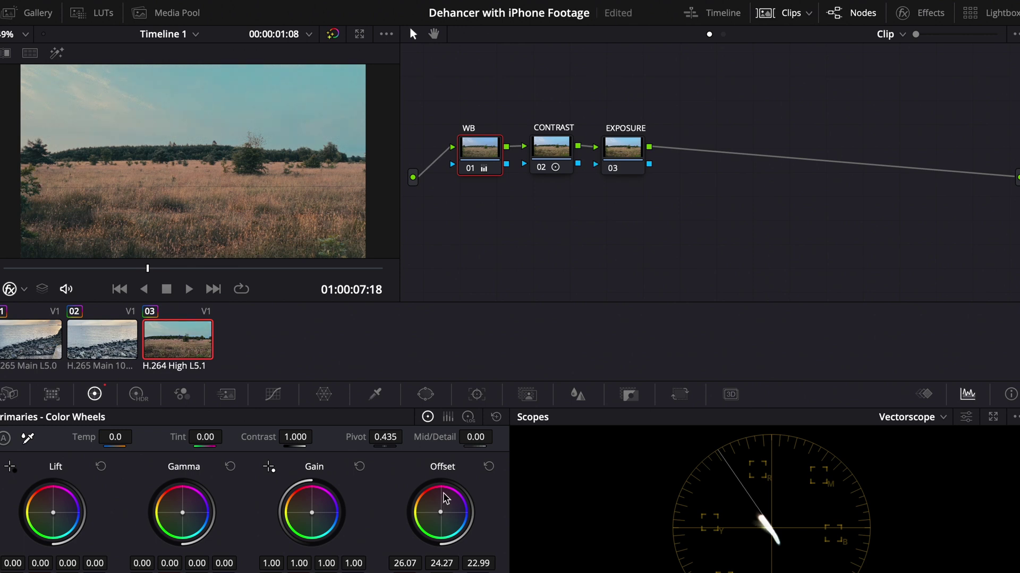
{"action": "left_click_drag", "start_coordinate": [444, 522], "coordinate": [441, 515]}
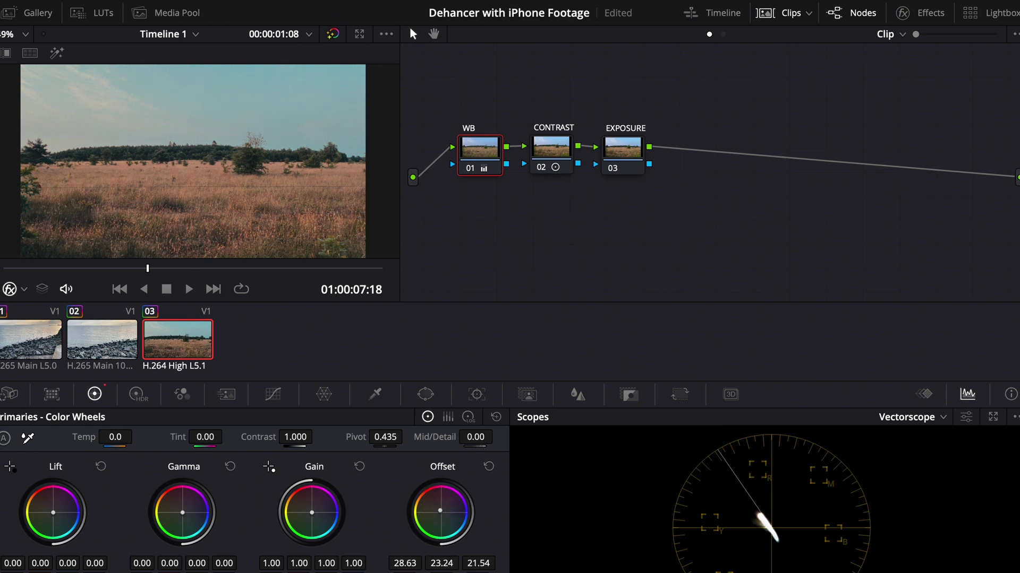
{"action": "key", "text": "shift+4"}
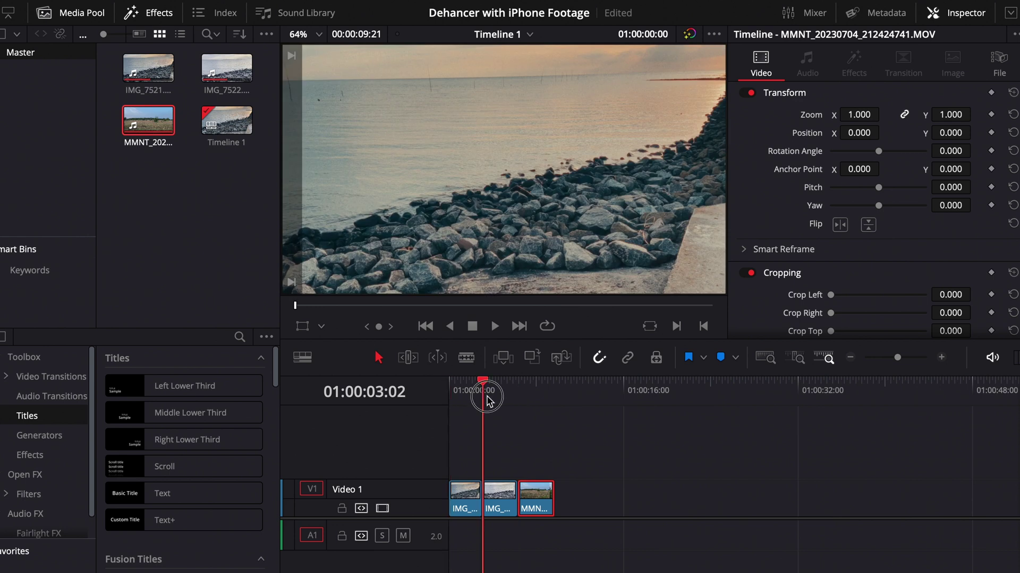